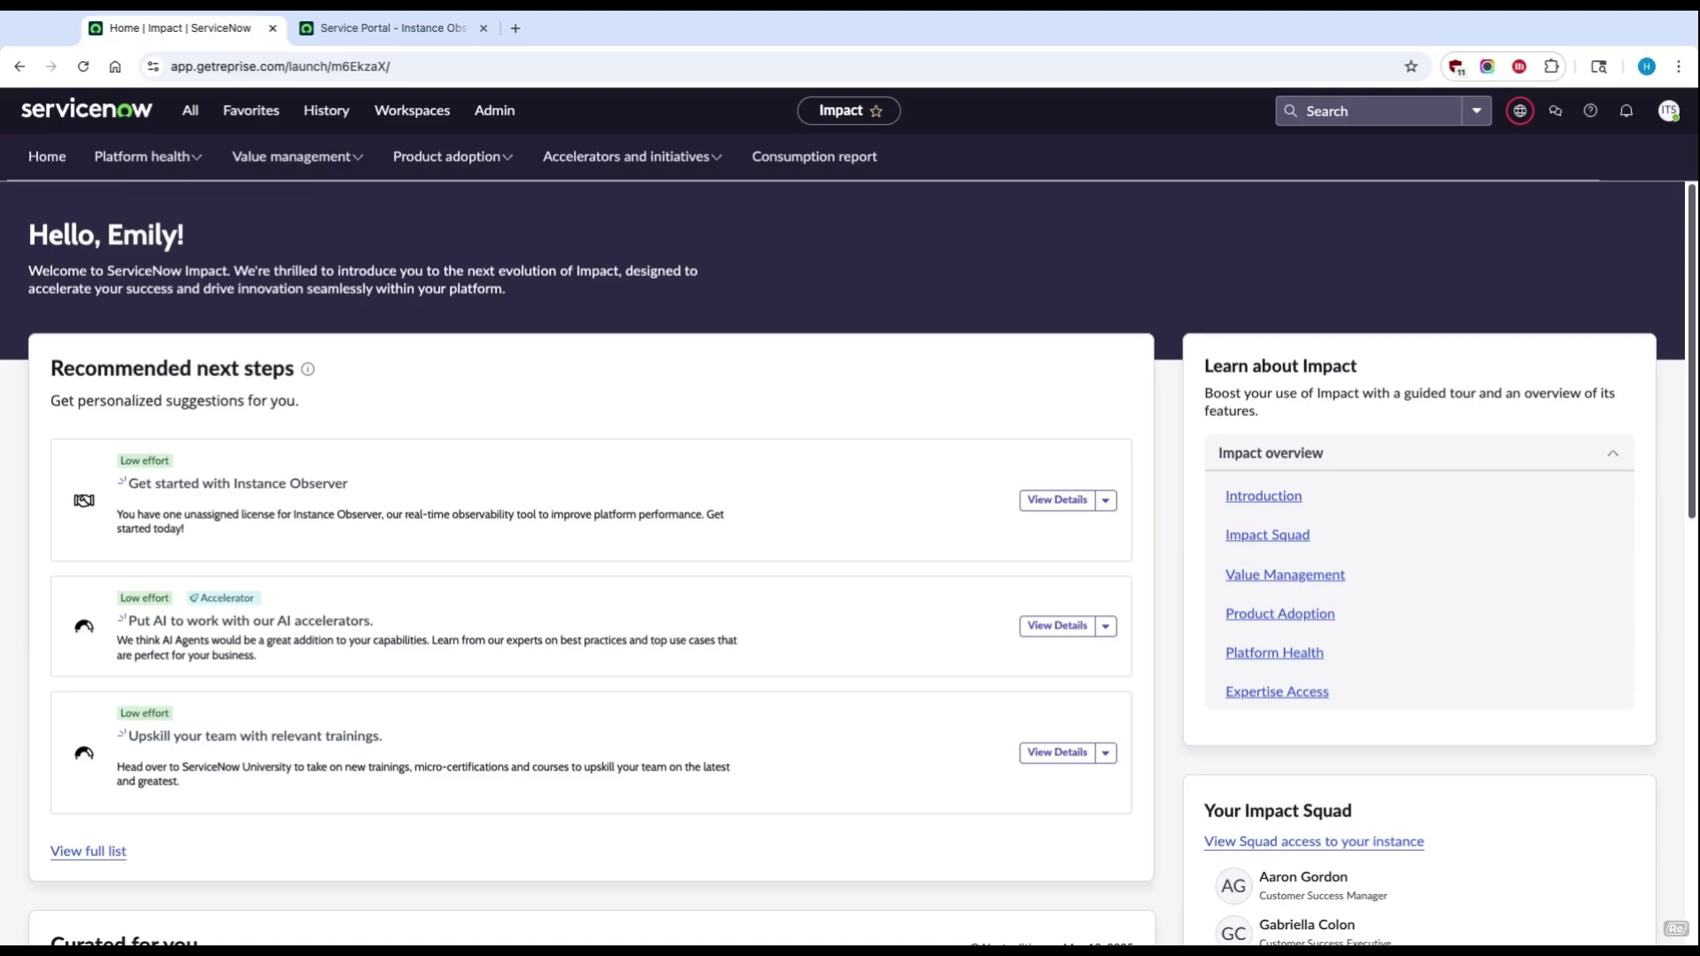
- Open Monitor with Instance Observer from the Platform health options and switch to the Instance Observer login page
left_click(142, 156)
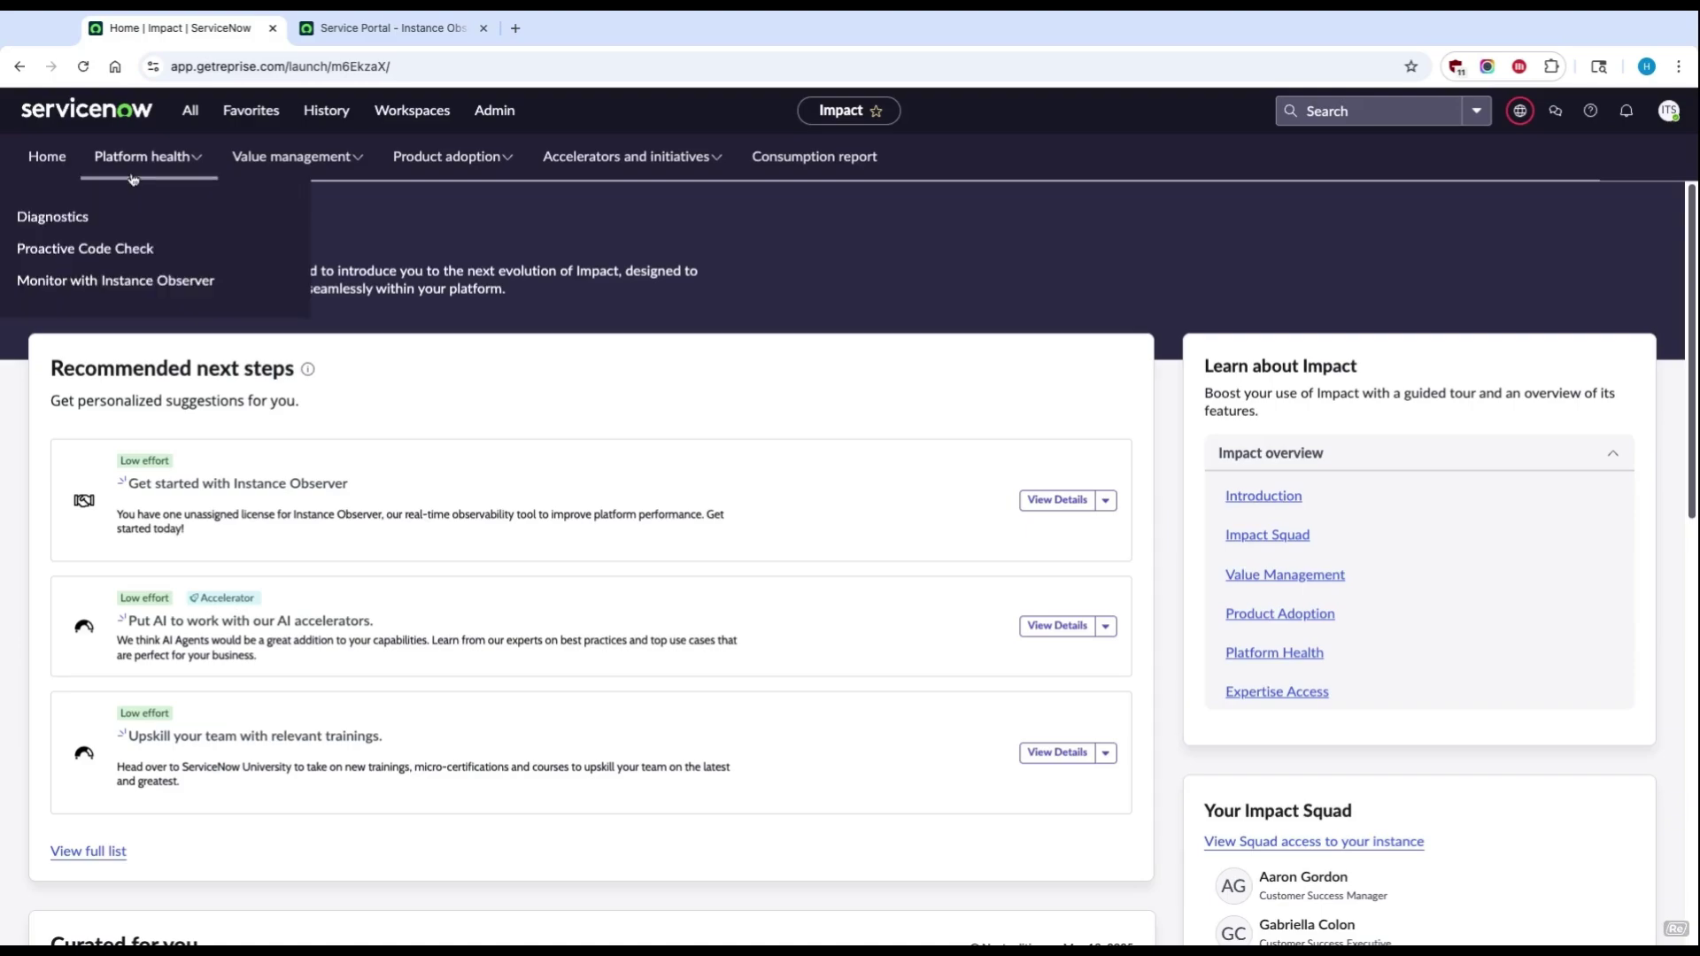
left_click(135, 282)
left_click(694, 27)
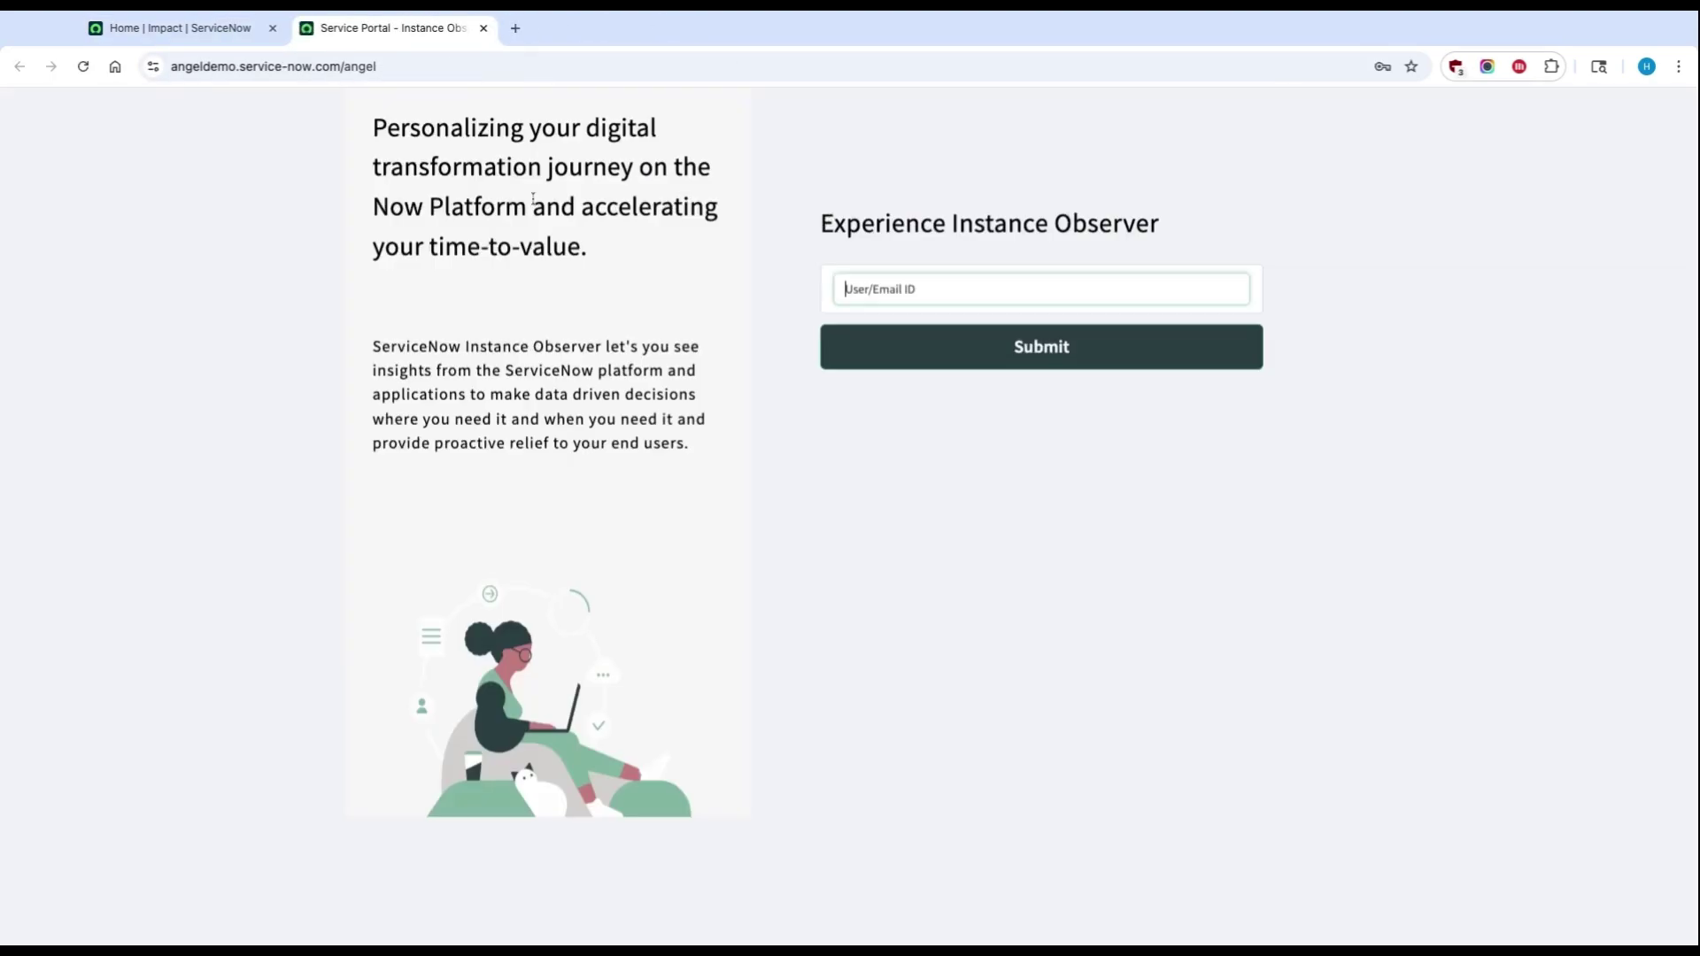
- Log in to Instance Observer with the demo account's e-mail and account password
left_click(1010, 311)
left_click(995, 342)
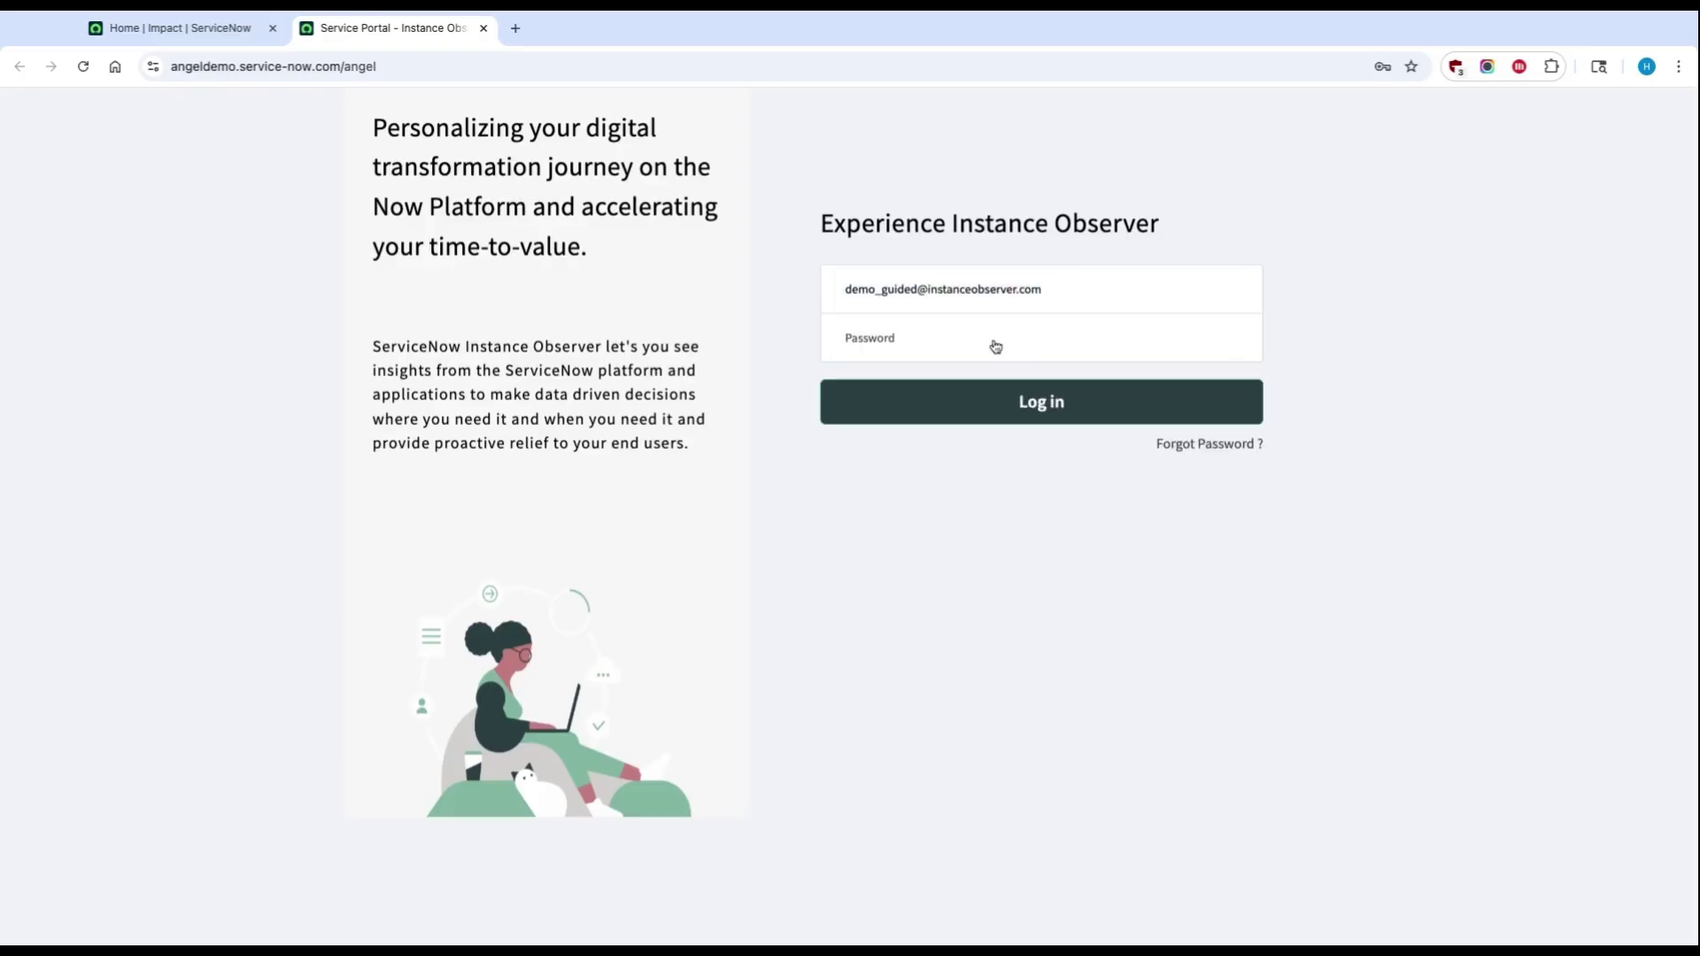
left_click(1007, 339)
key("Return")
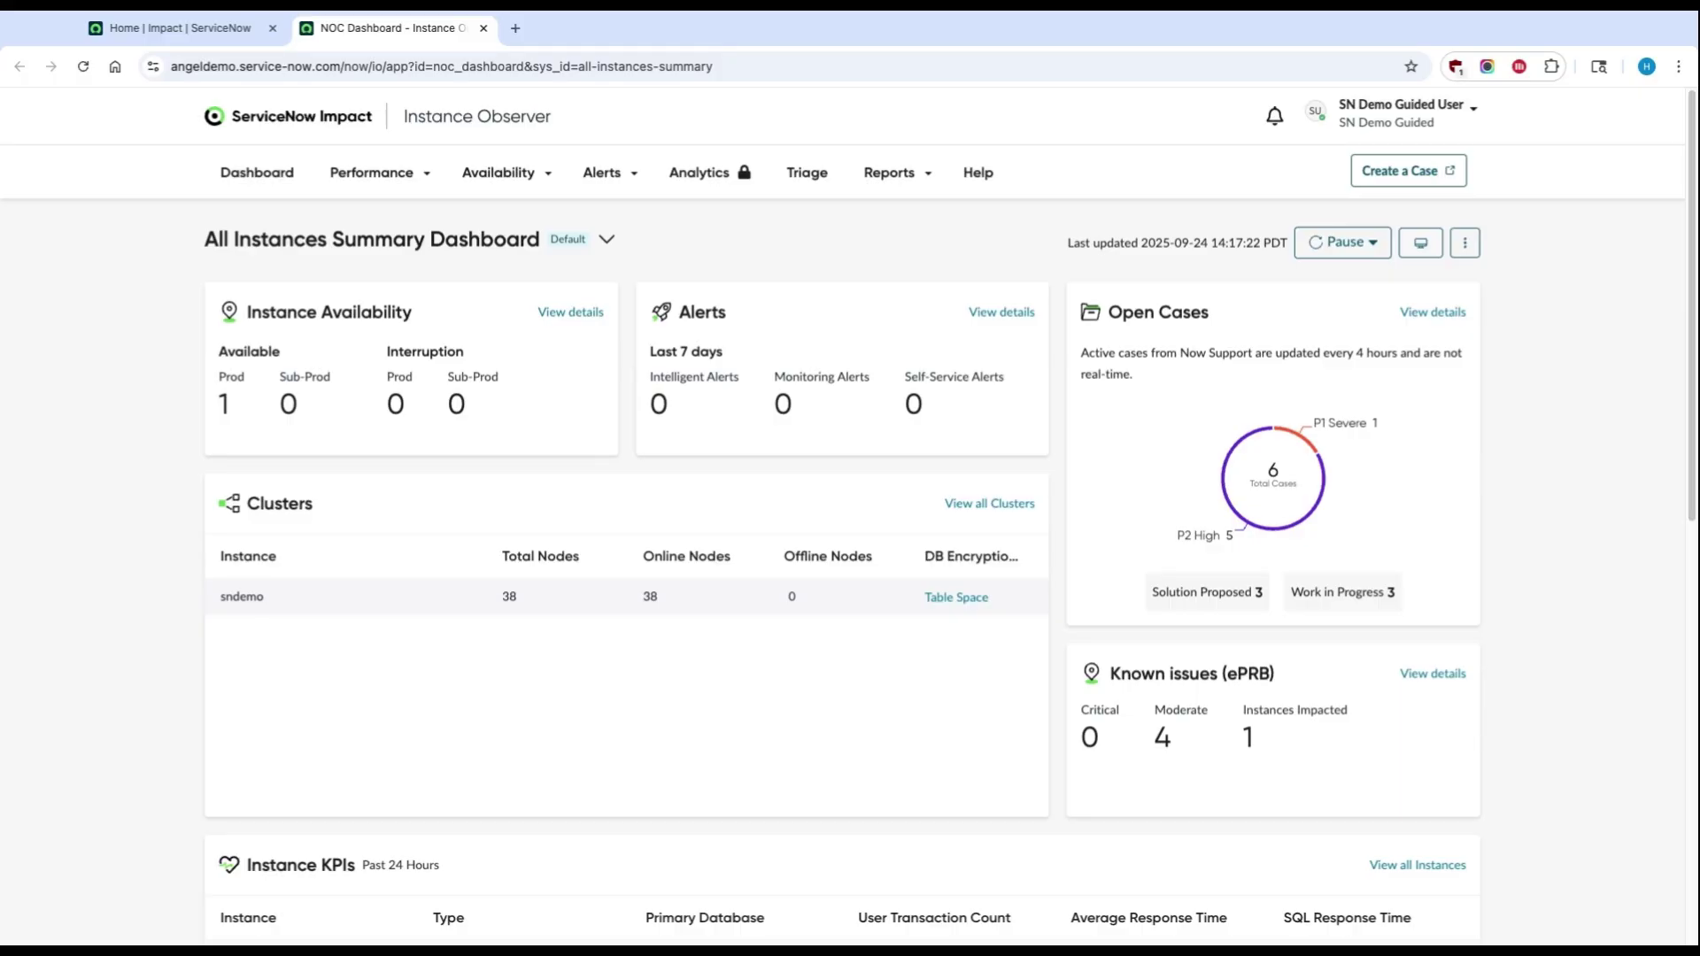
- Run a triage of the sndemo instance for all node types and review its result cards down to Semaphore Sets and Update Sets
left_click(807, 181)
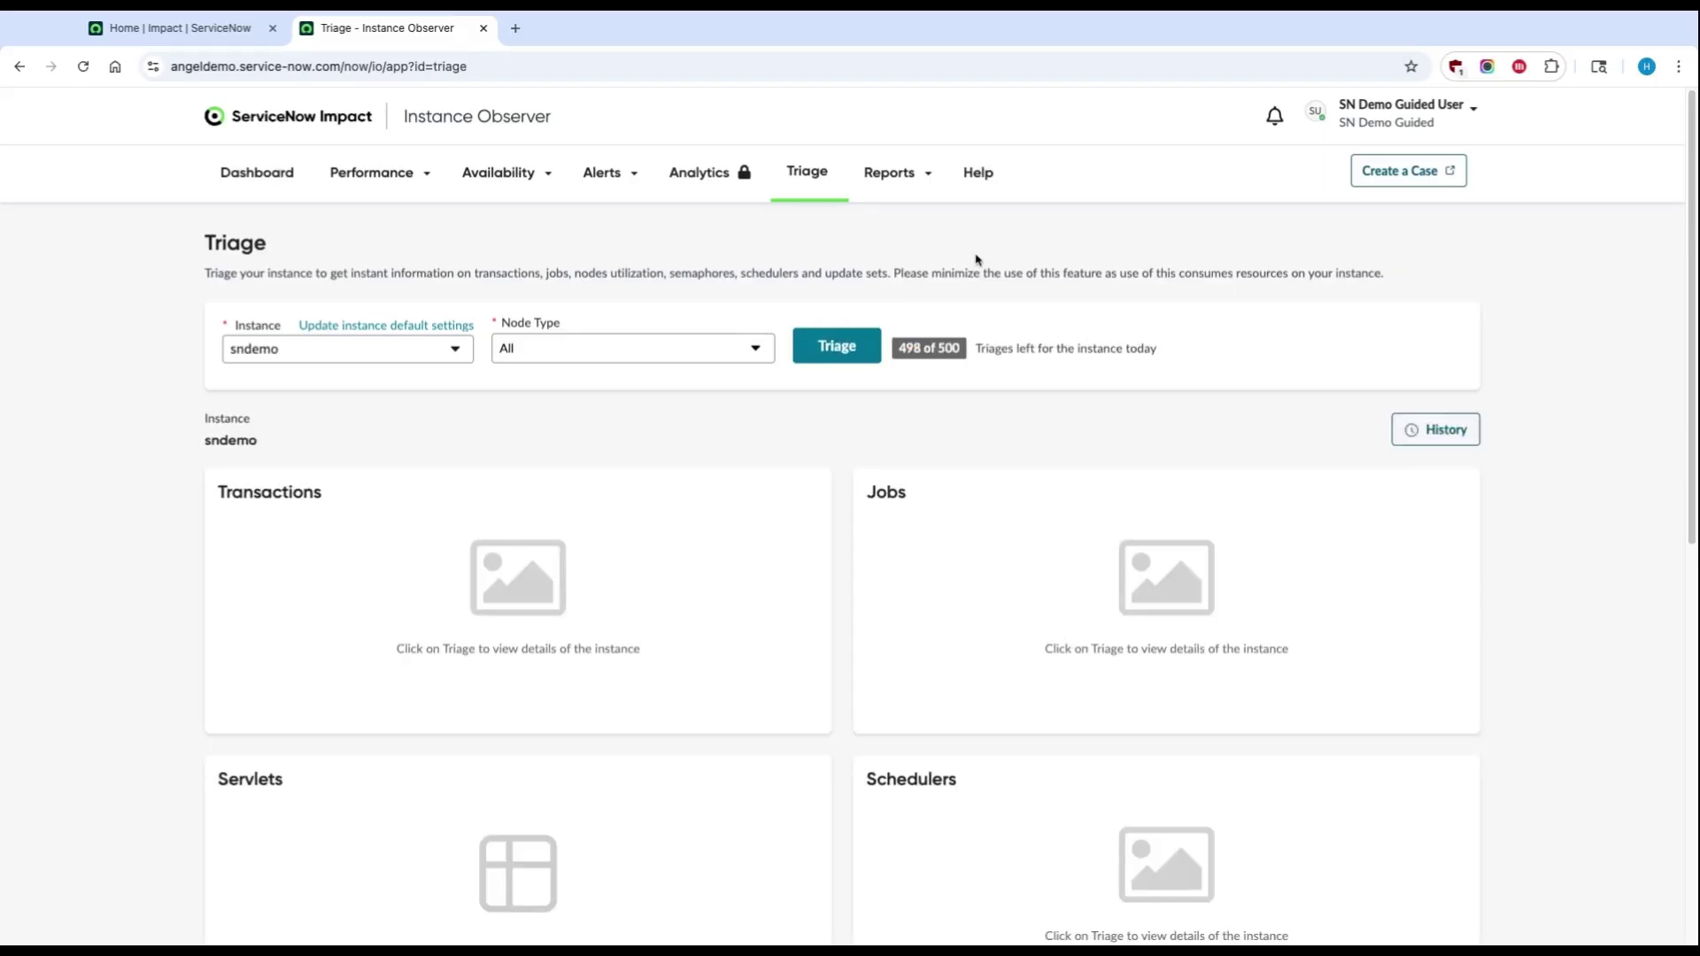
left_click(836, 353)
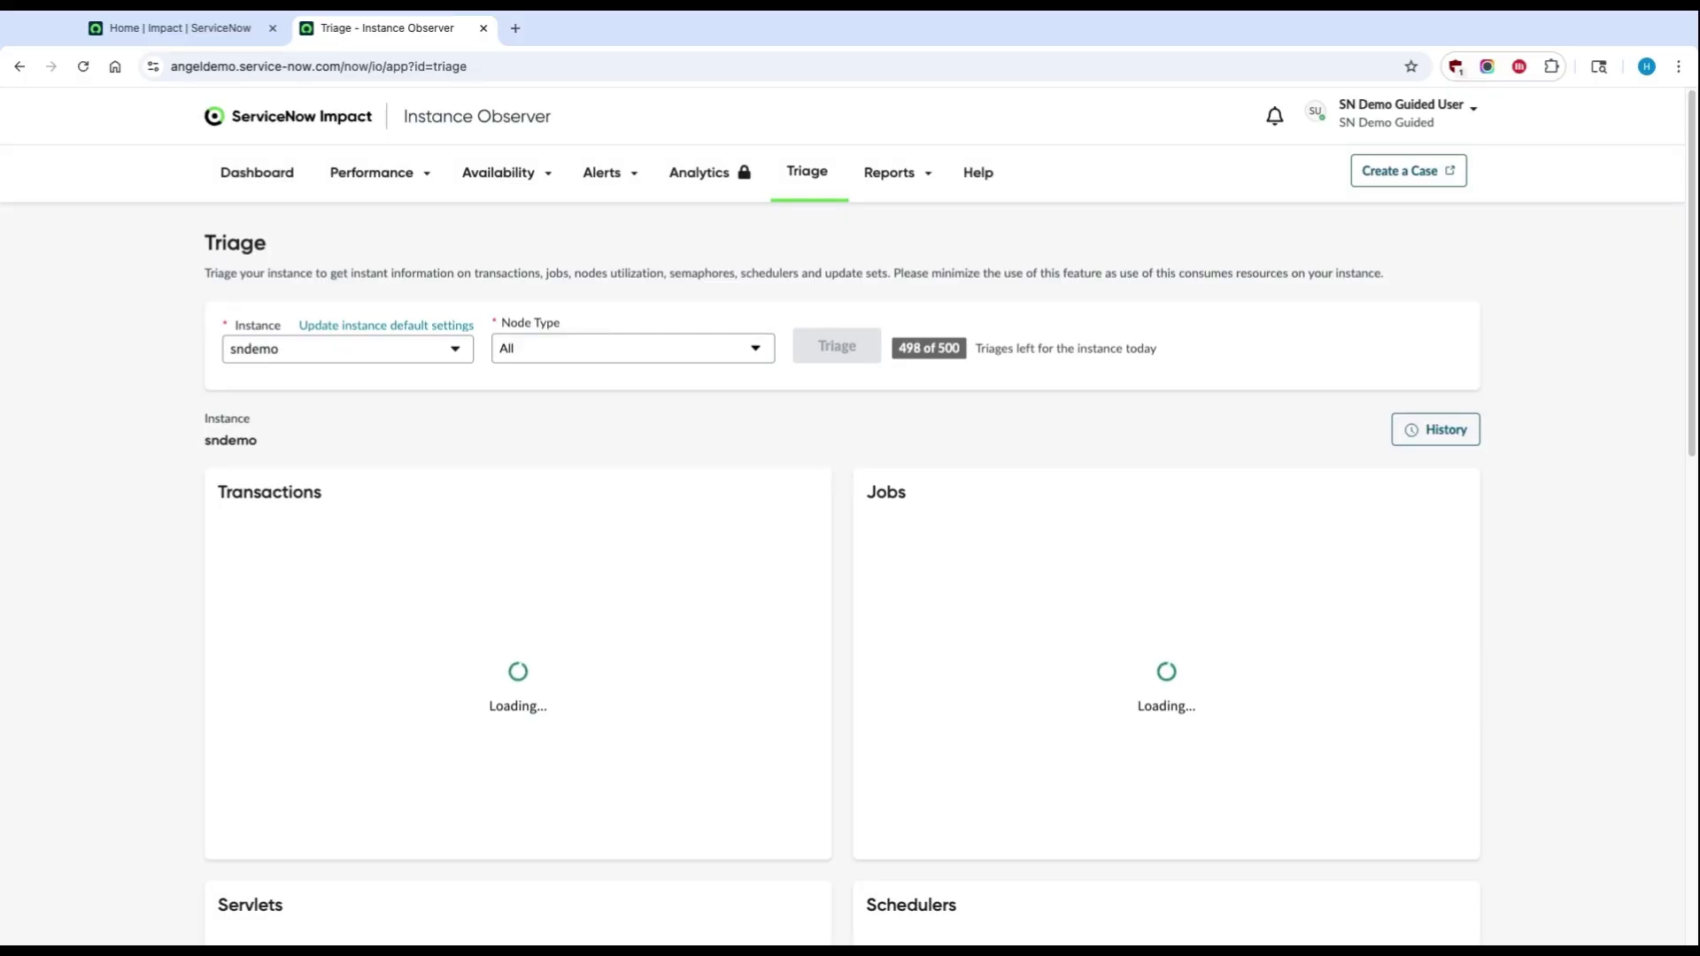
scroll(835, 266, "down", 2)
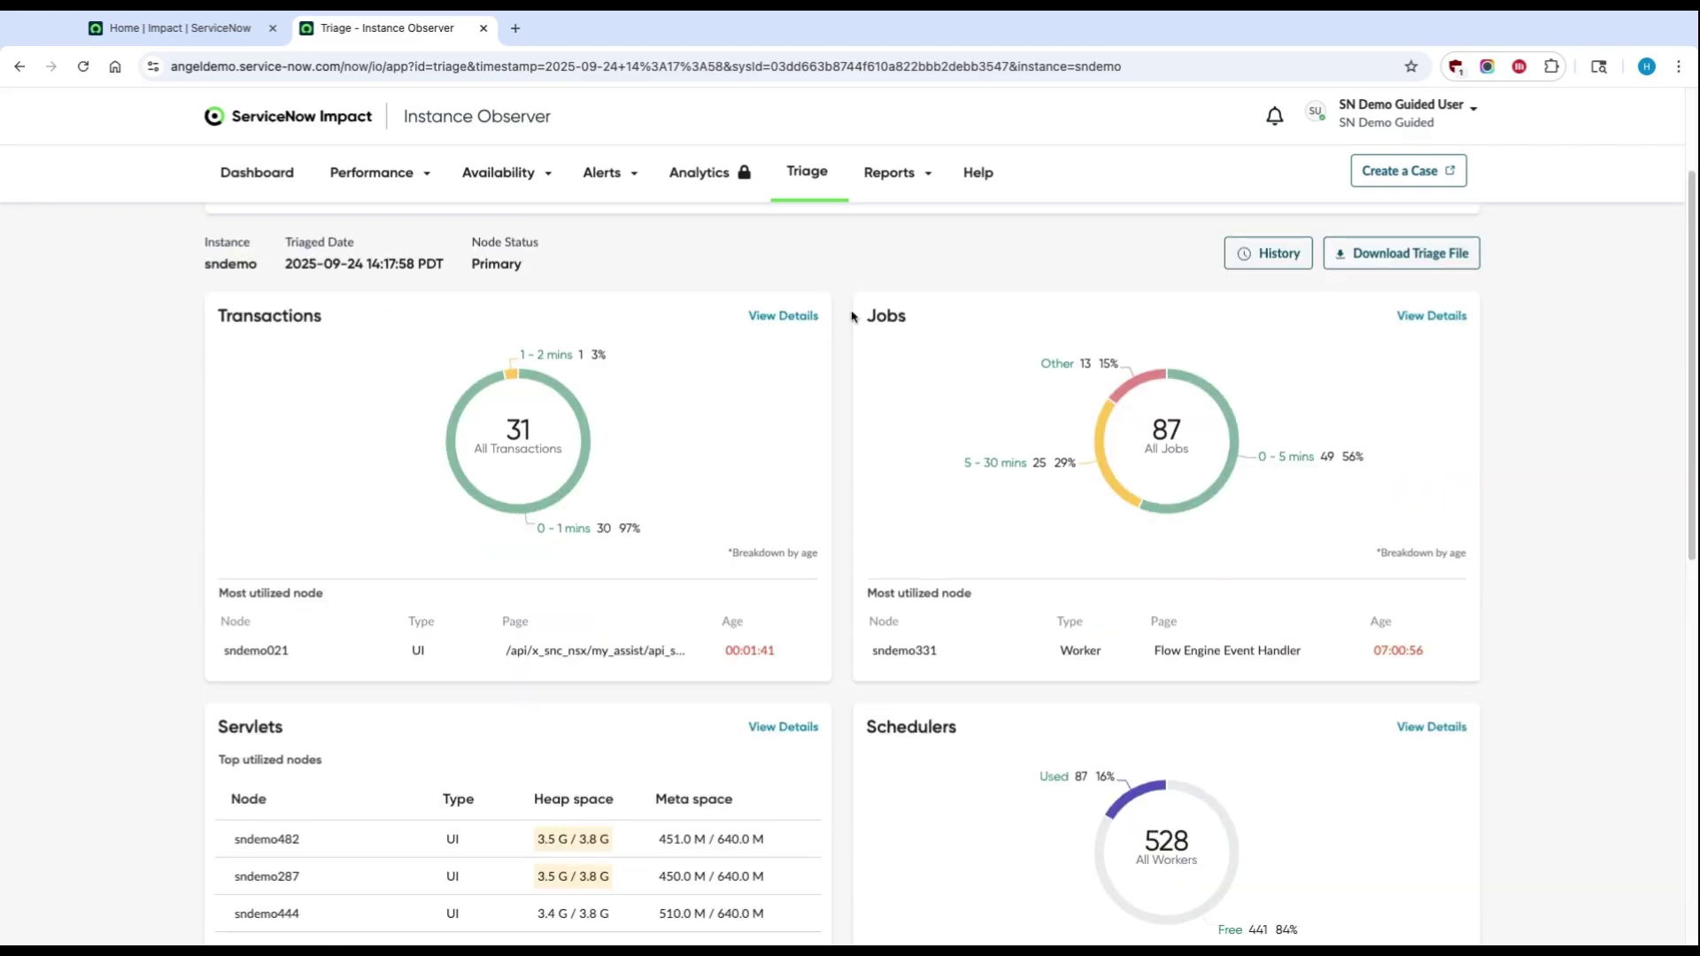
scroll(852, 316, "down", 5)
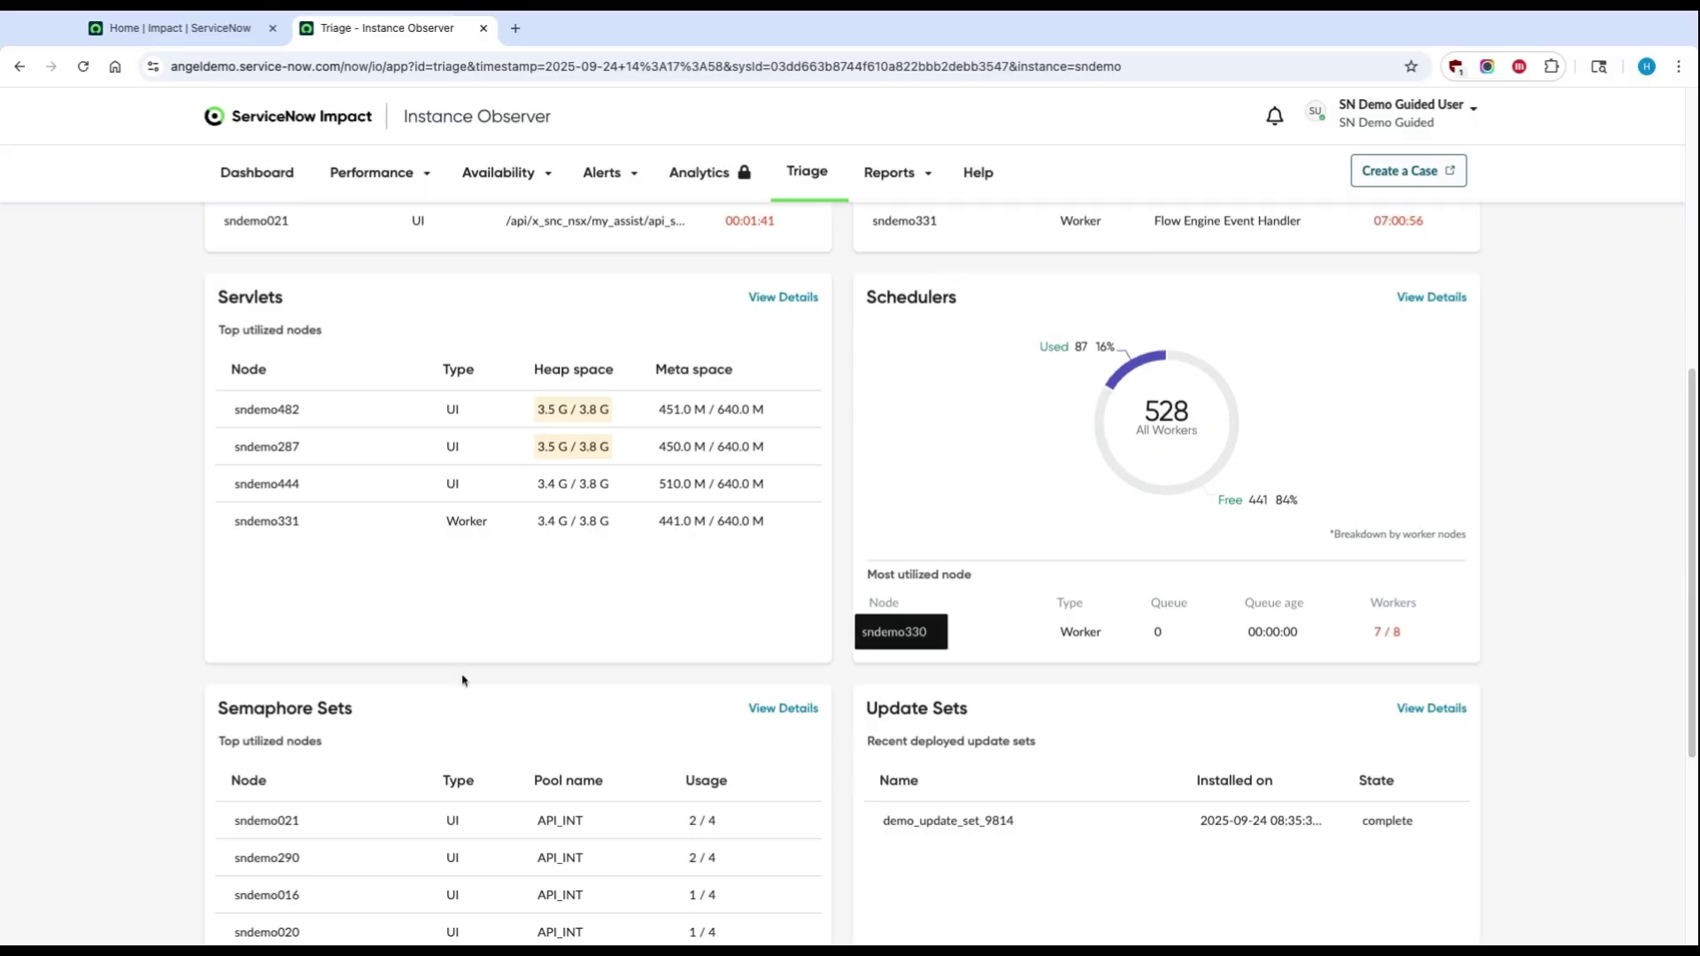
scroll(144, 643, "down", 1)
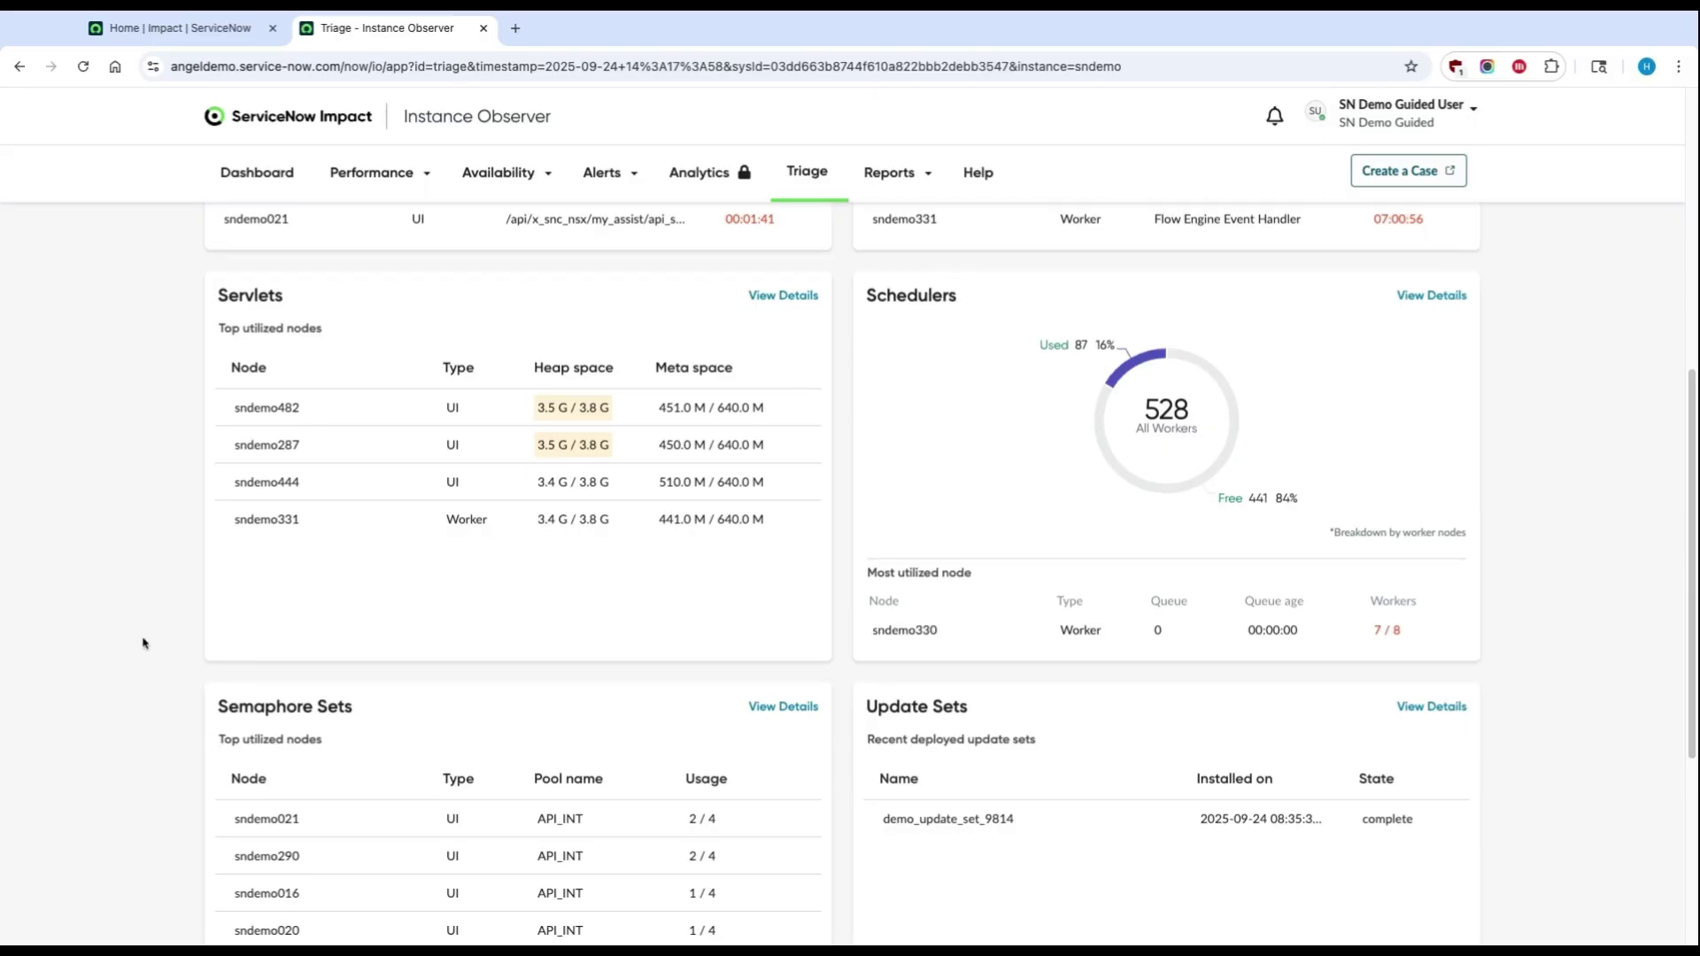
scroll(144, 644, "down", 2)
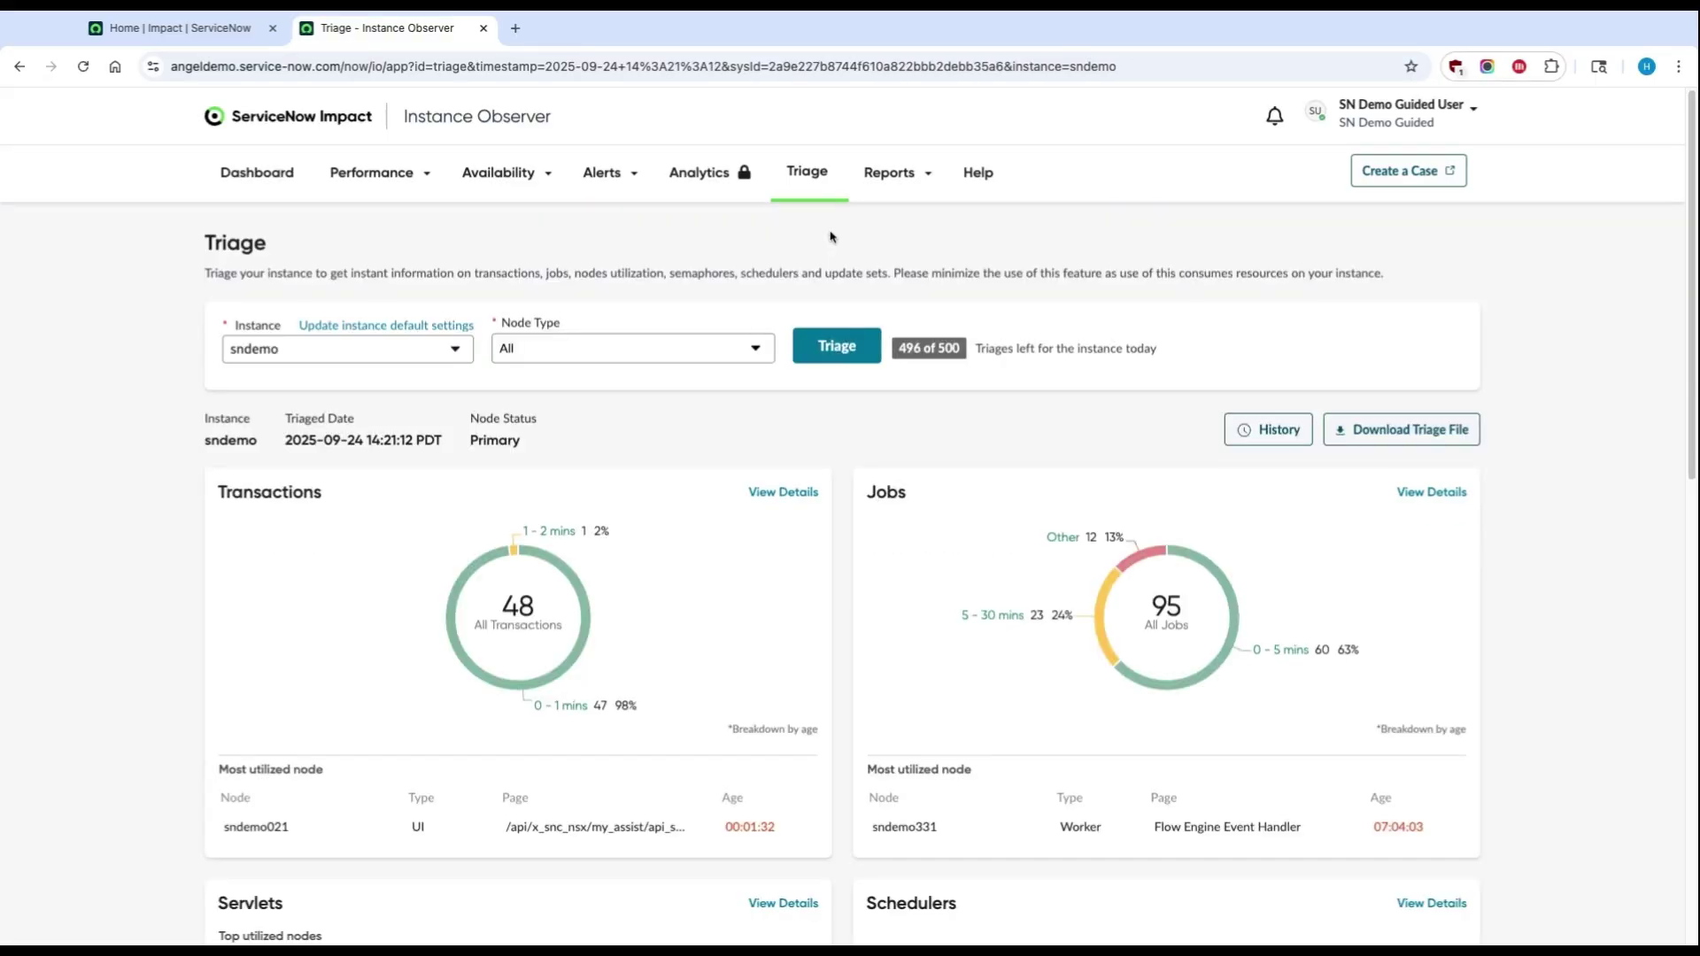
- View the triage's transaction details and review the age breakdown and the list of running transactions
left_click(775, 494)
scroll(789, 295, "down", 3)
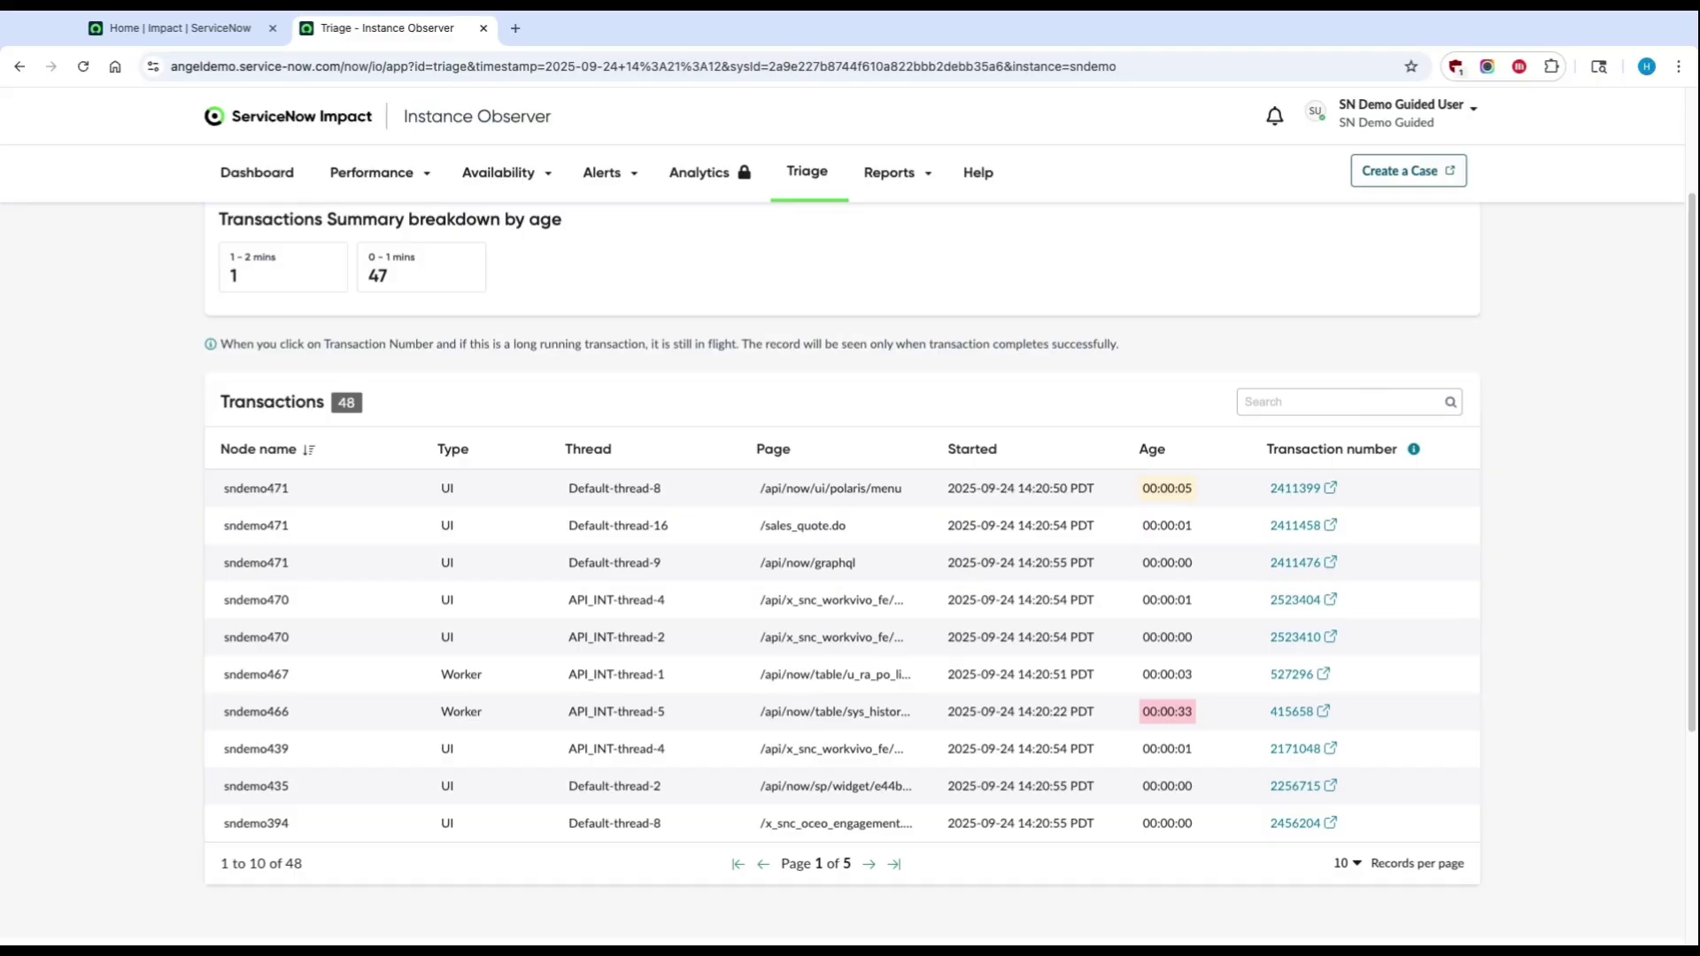
scroll(600, 238, "up", 2)
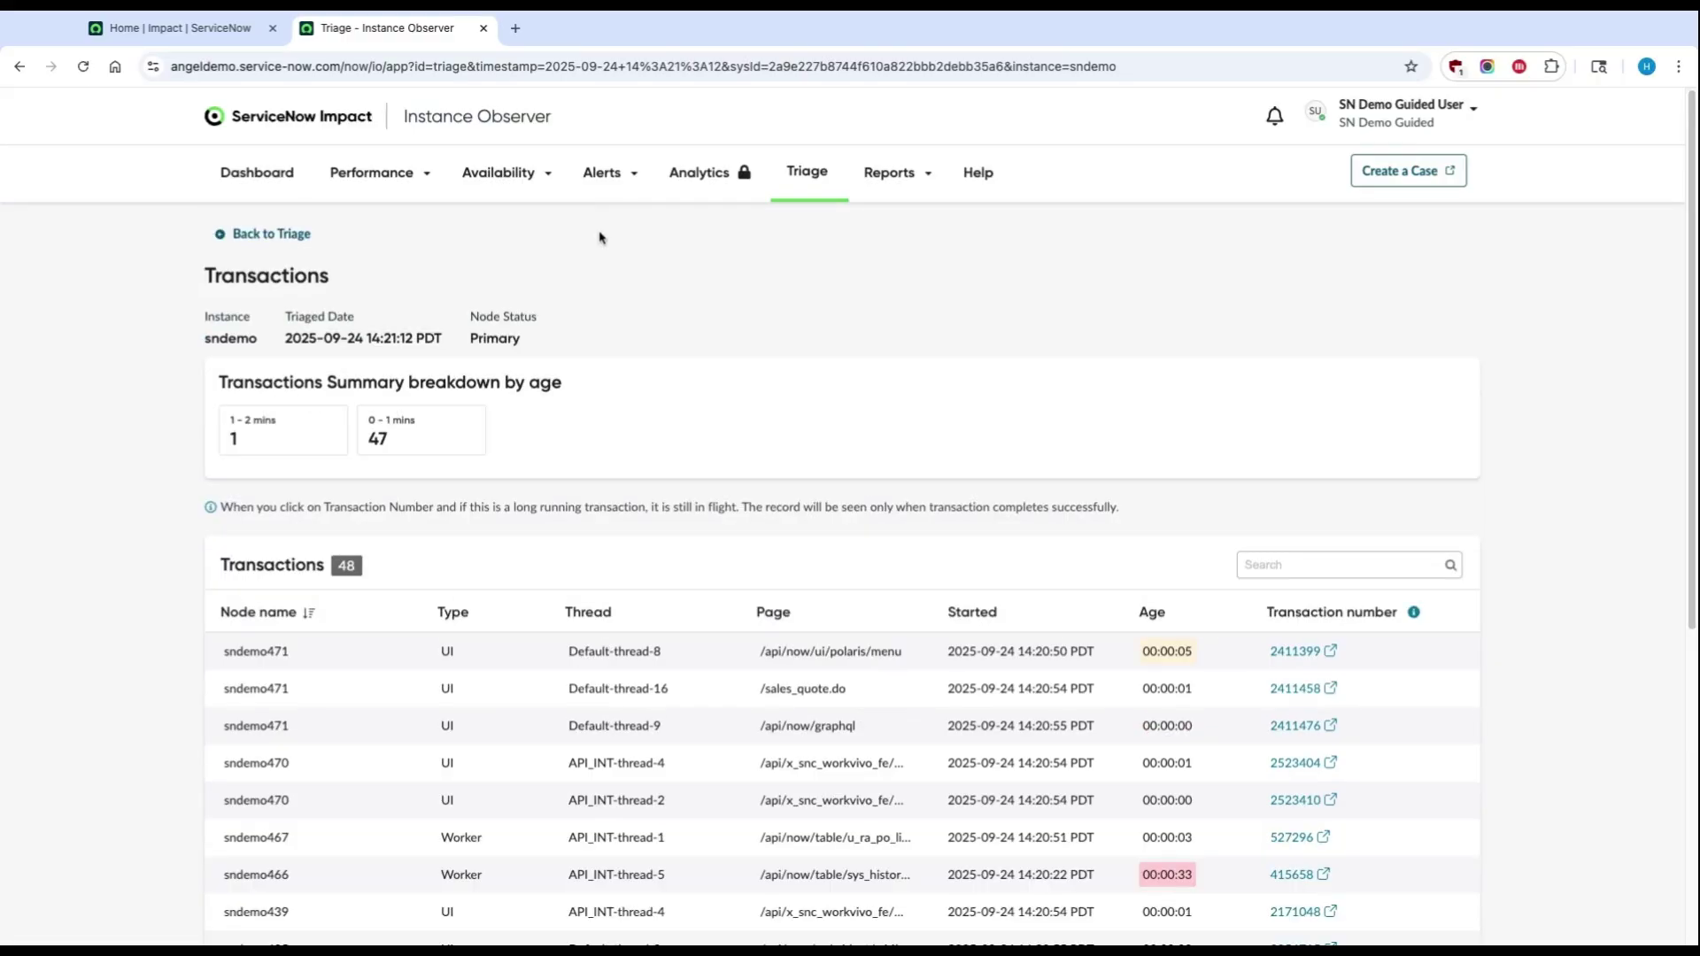
- Get a Transactions/Response Times performance snapshot of sndemo with the date range set to Today
left_click(418, 188)
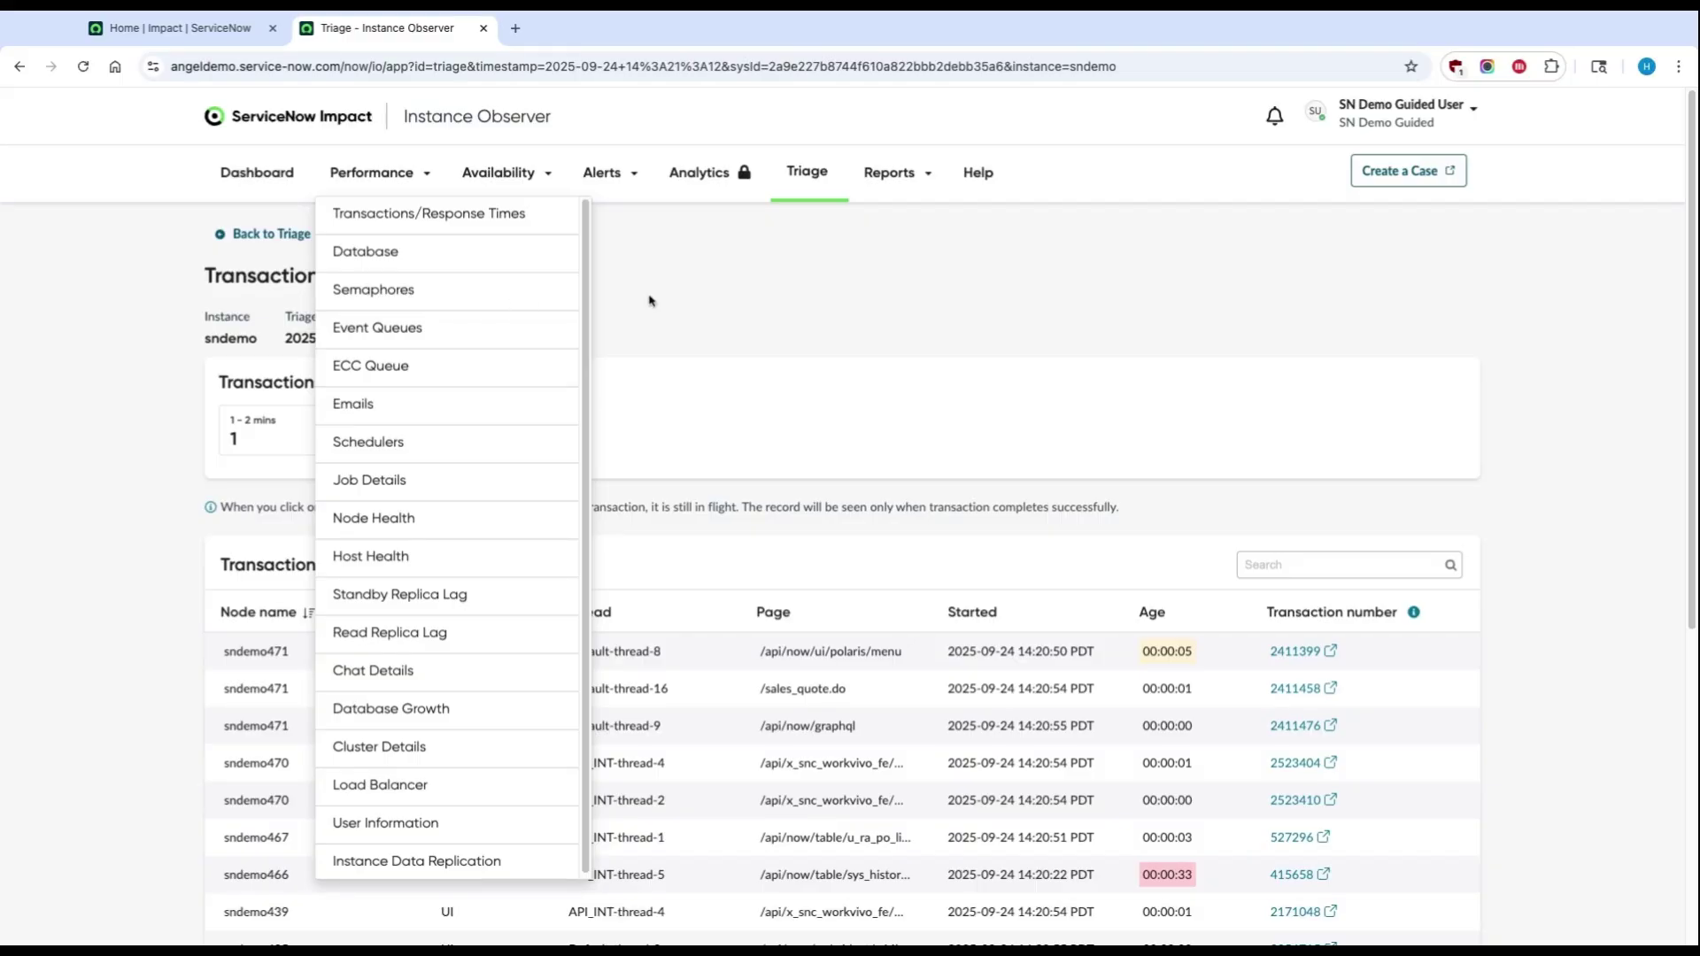
scroll(743, 308, "down", 1)
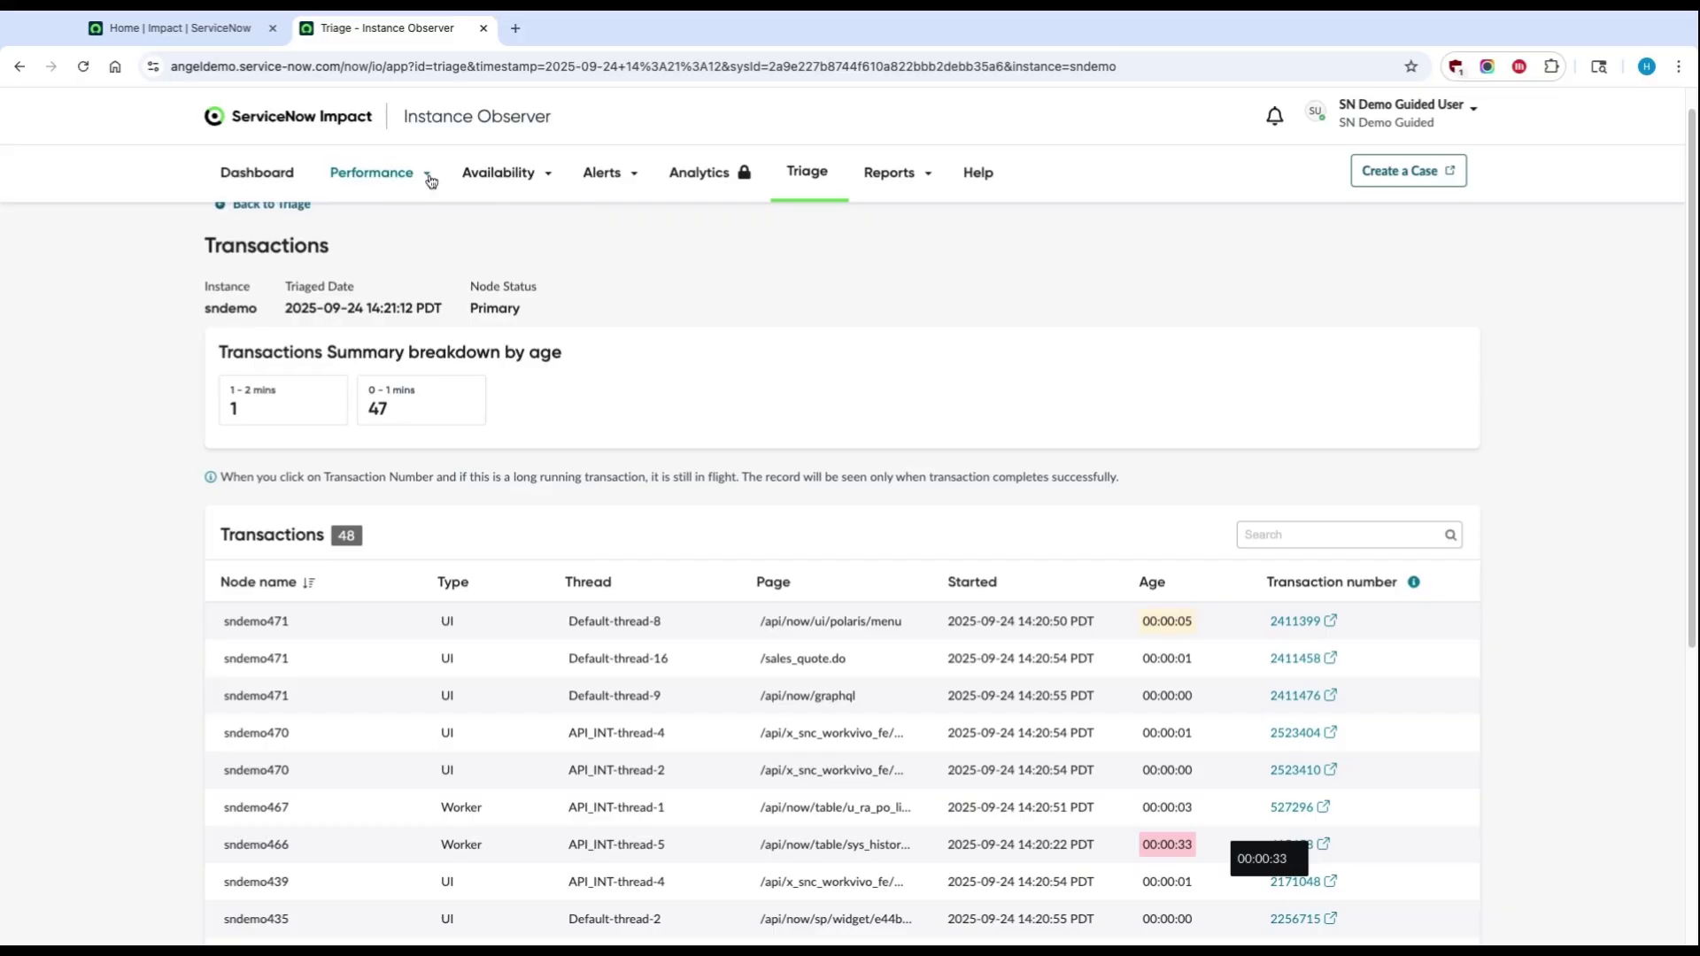
mouse_move(376, 174)
left_click(399, 217)
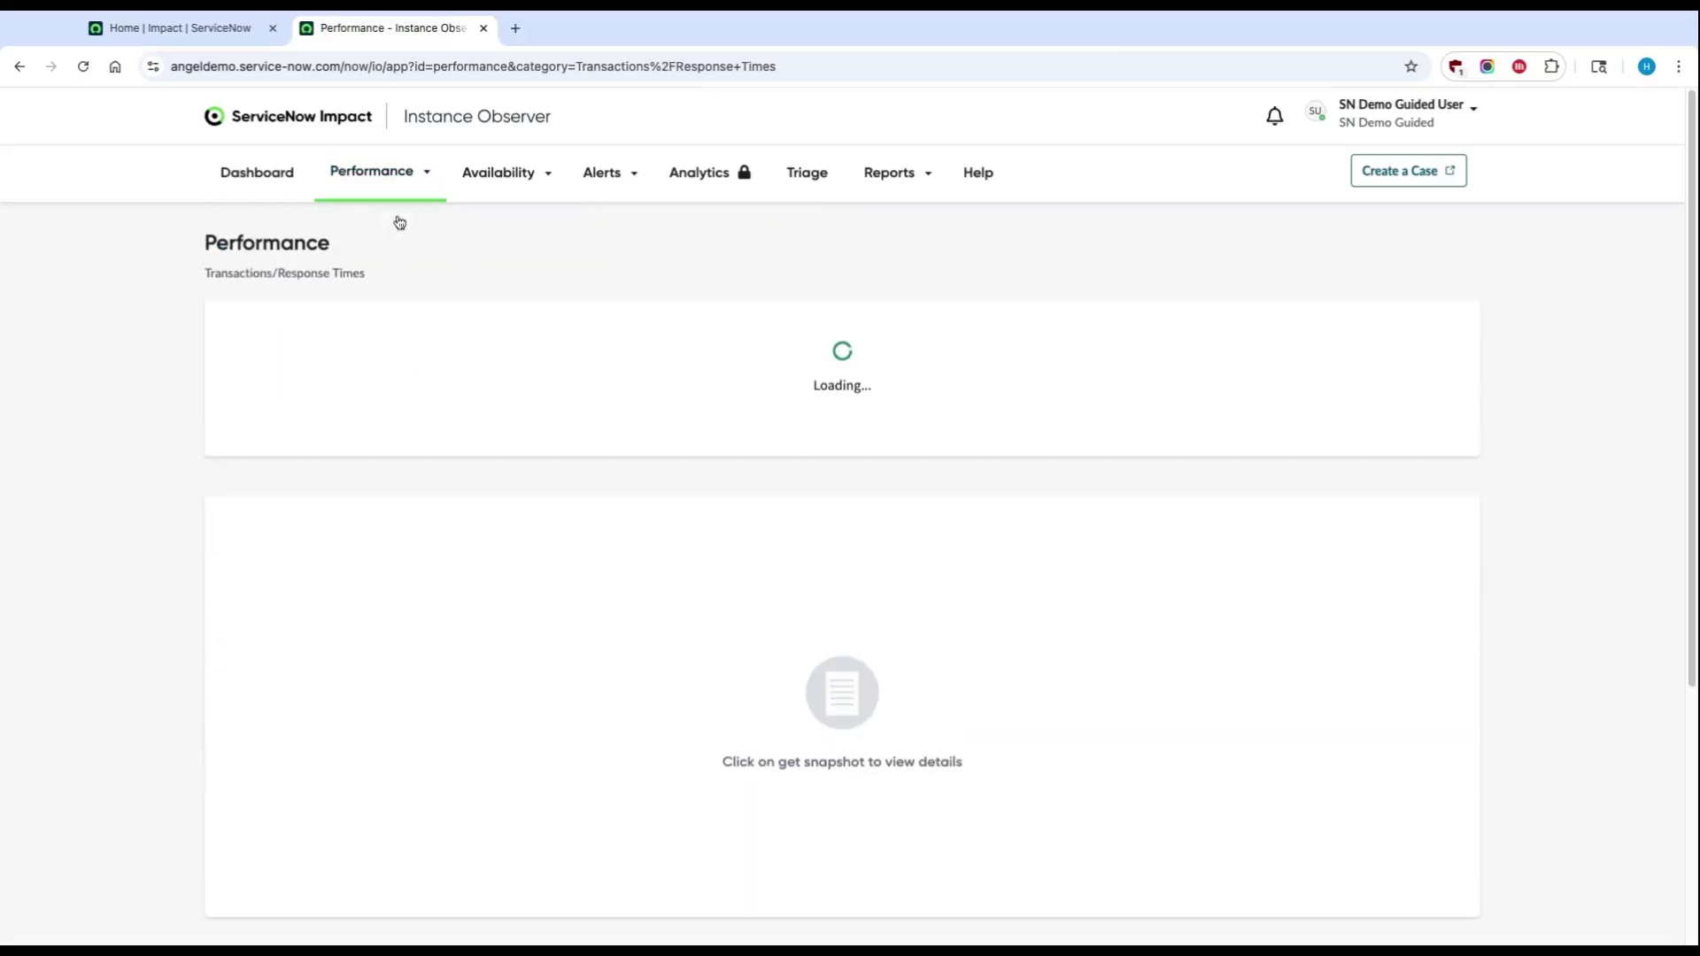
left_click(1439, 352)
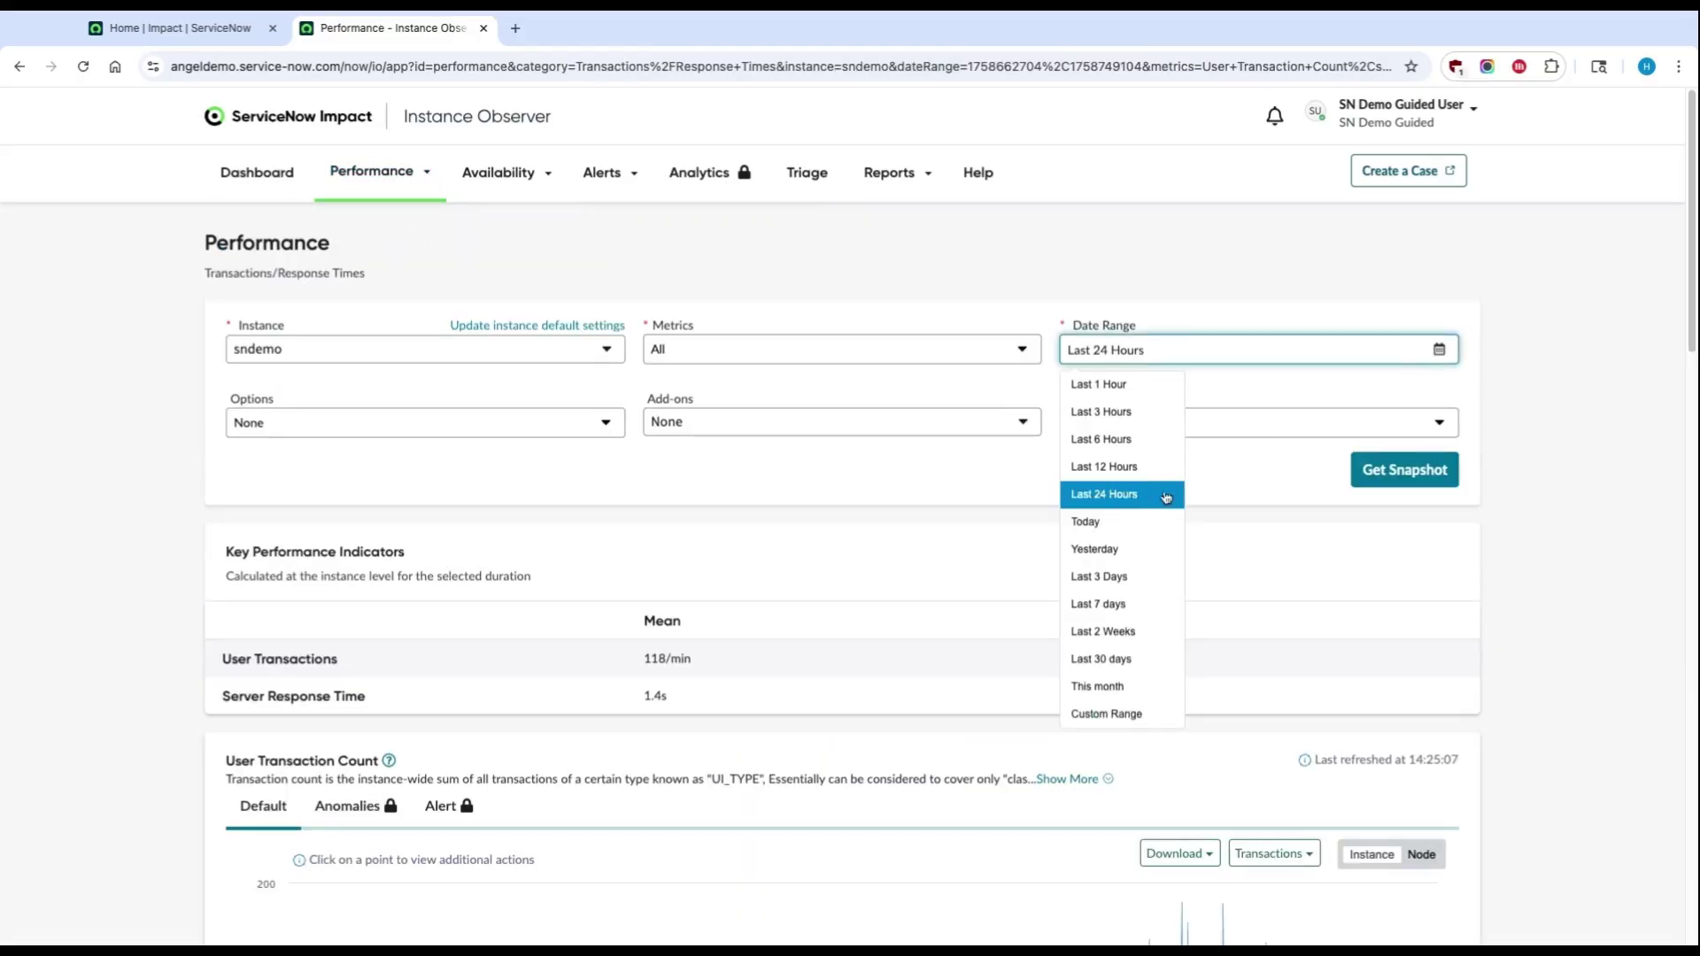
left_click(1129, 523)
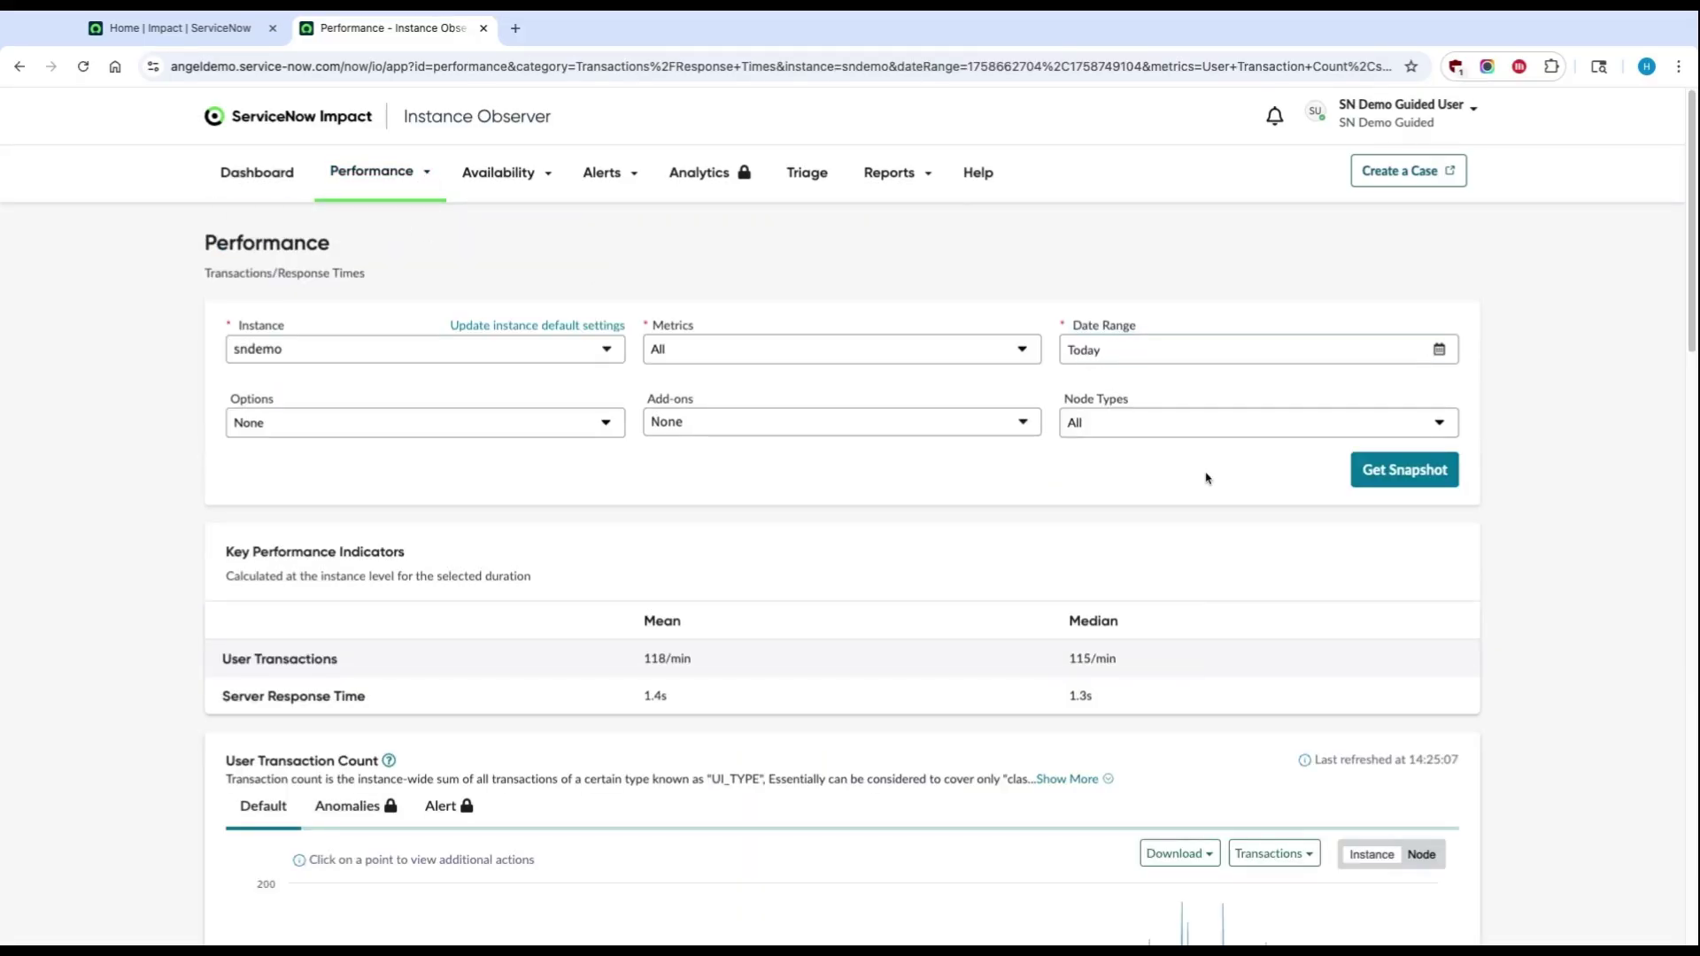
left_click(1406, 472)
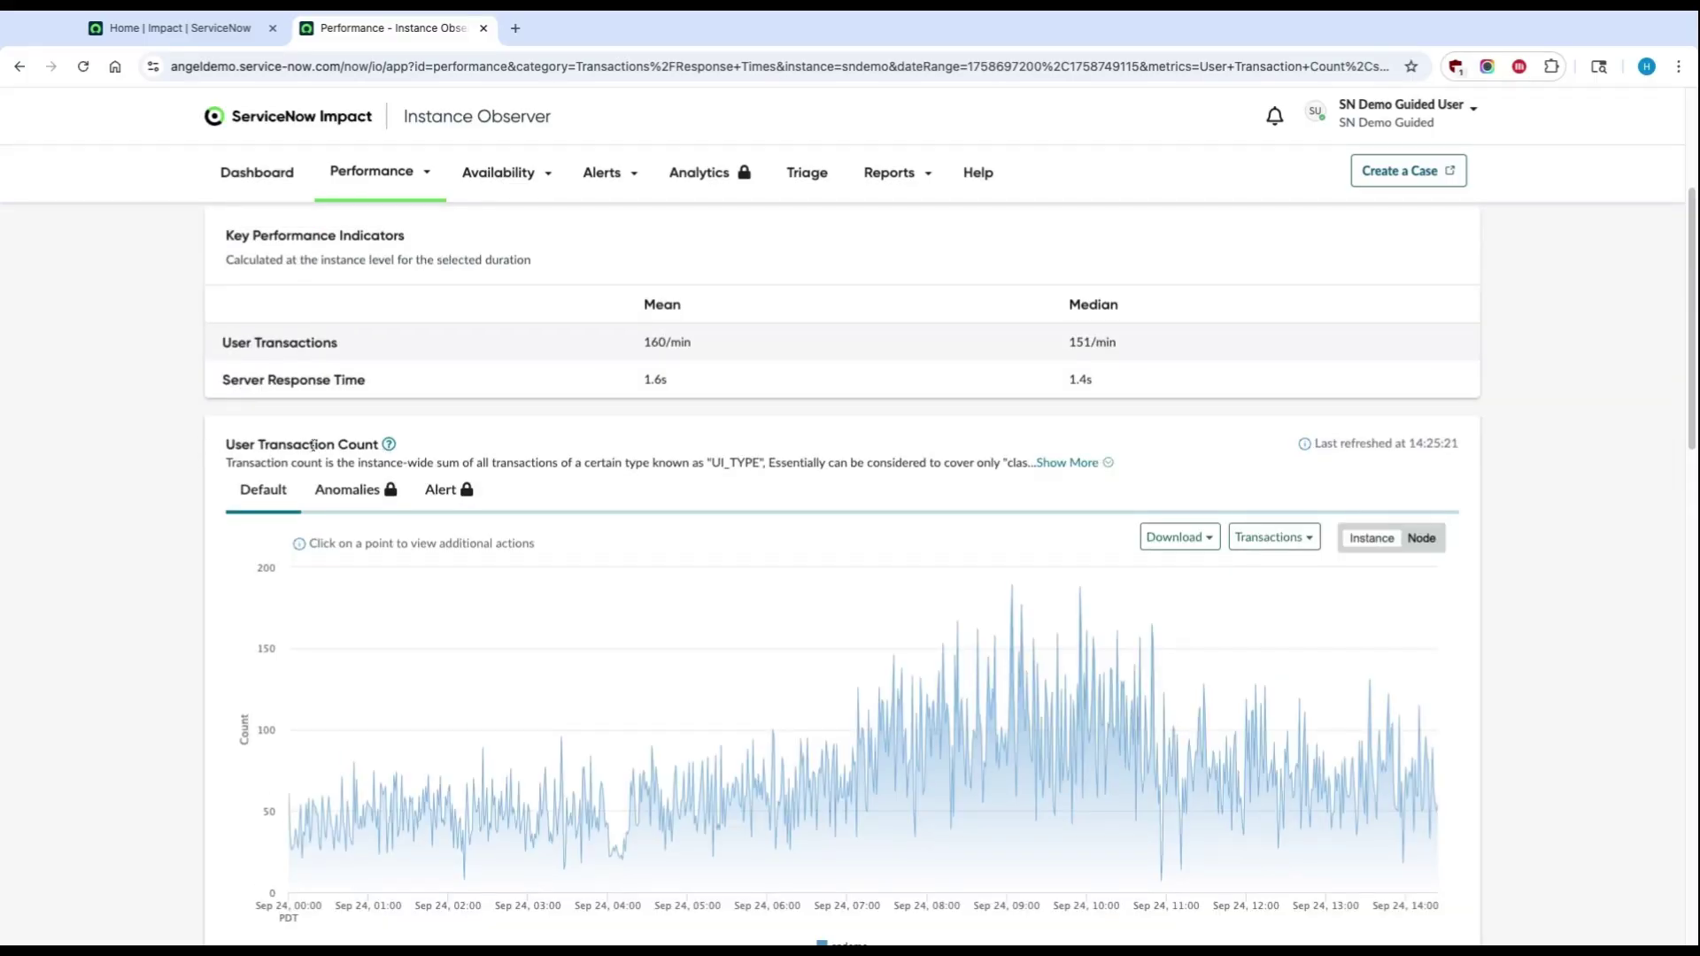
- Select the highest spike in the Average Server Response Time chart, at Sep 24, 10:57, and view its jobs
scroll(170, 443, "down", 6)
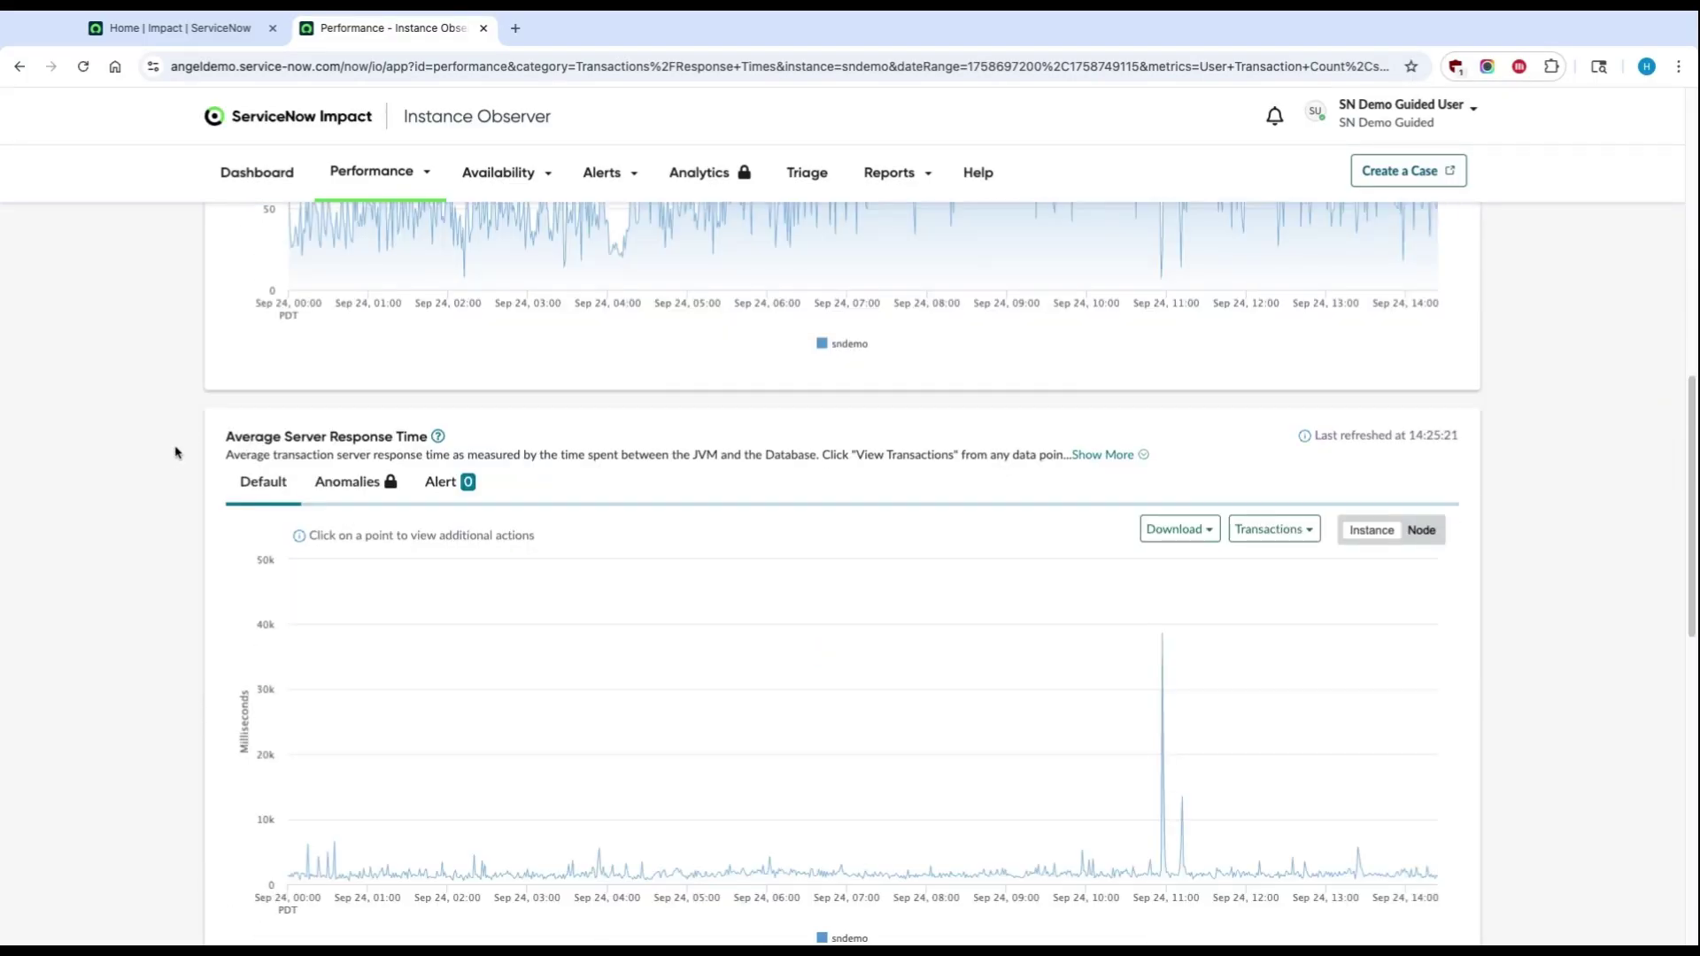
scroll(175, 453, "down", 1)
left_click(1162, 611)
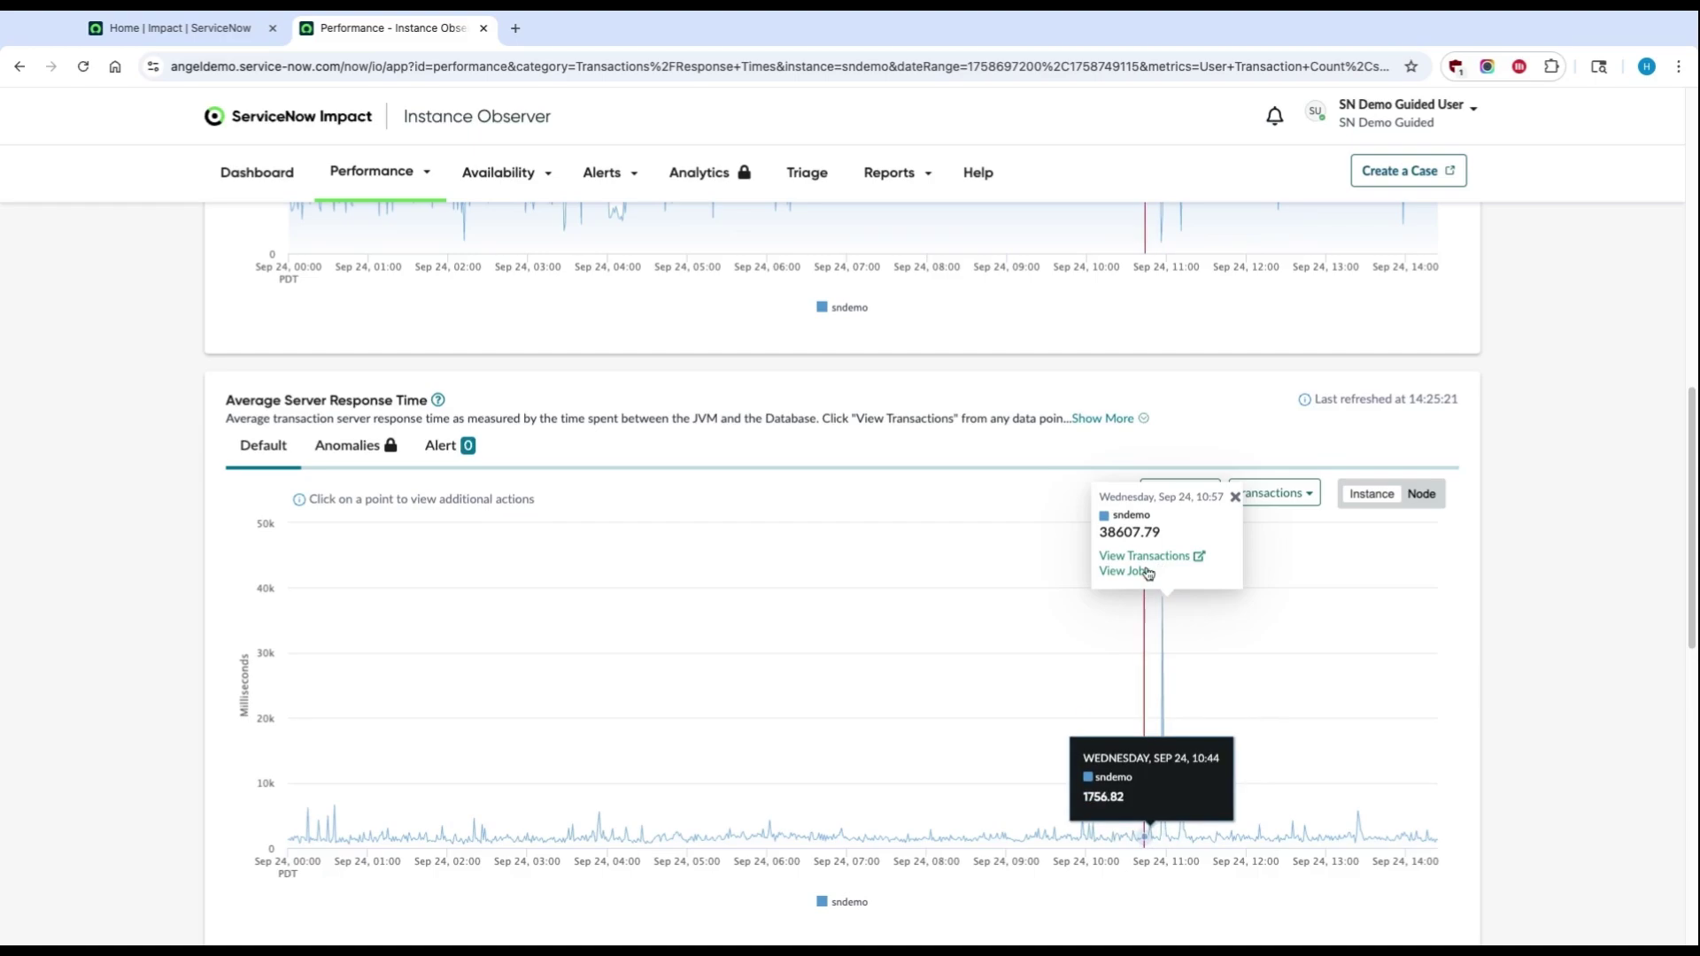
left_click(1142, 574)
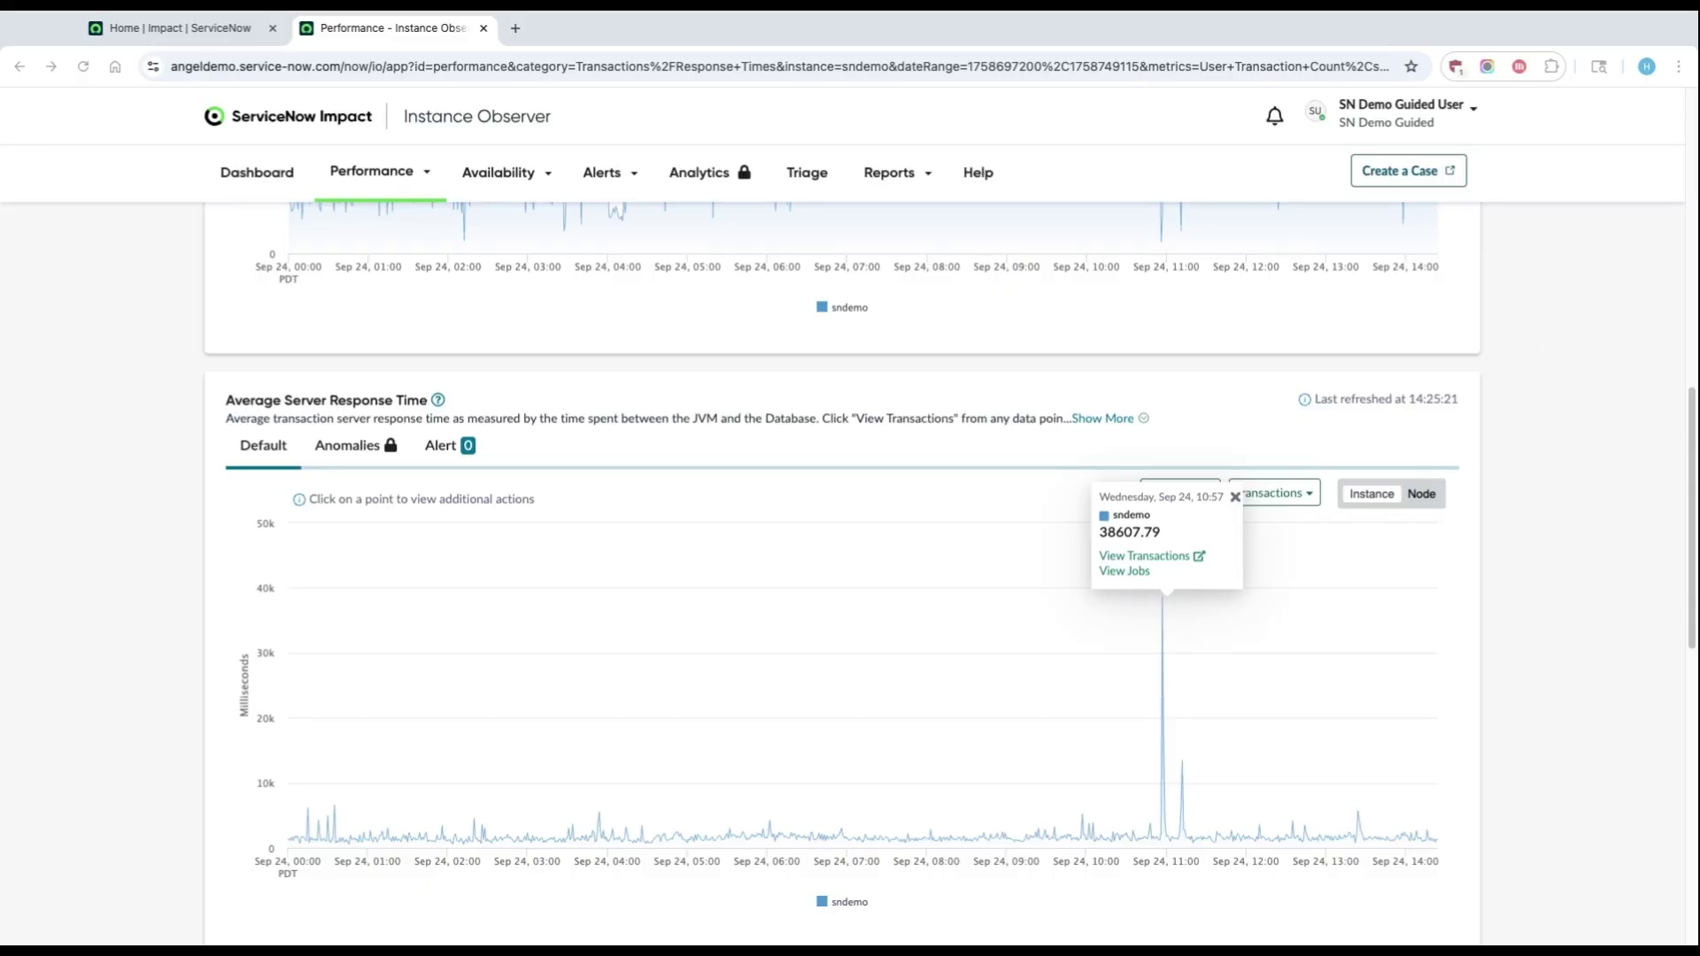
- Show the Database performance metrics of sndemo with the date range set to Last 12 Hours
scroll(1535, 412, "up", 10)
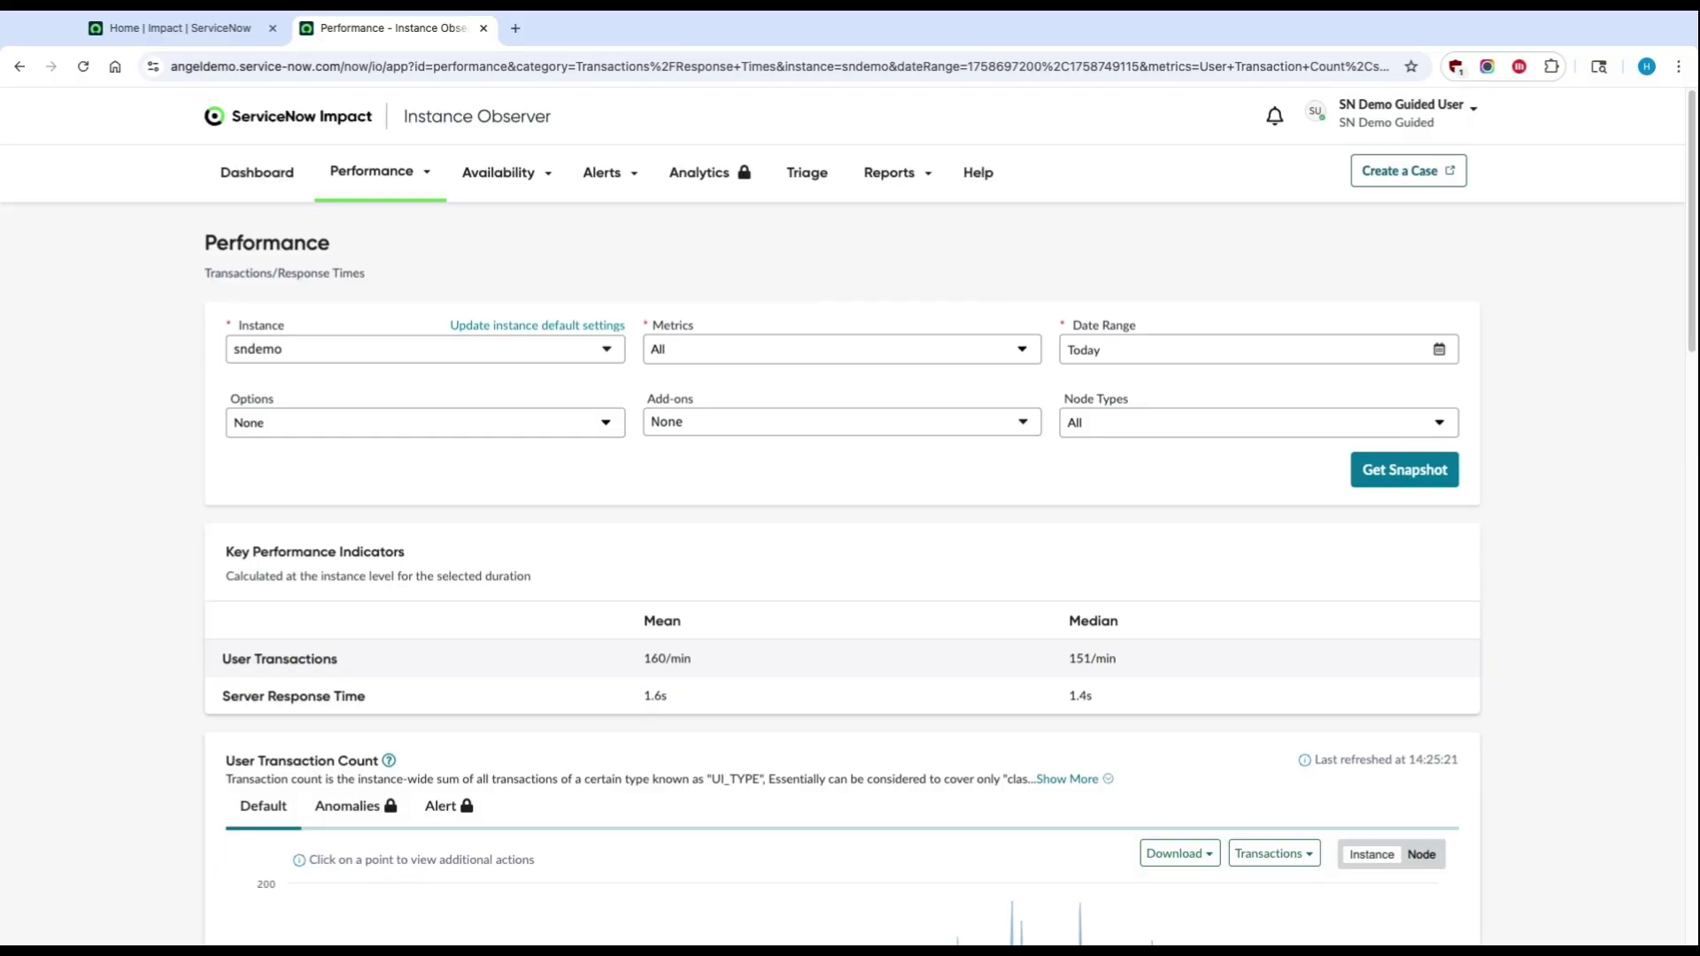
left_click(372, 171)
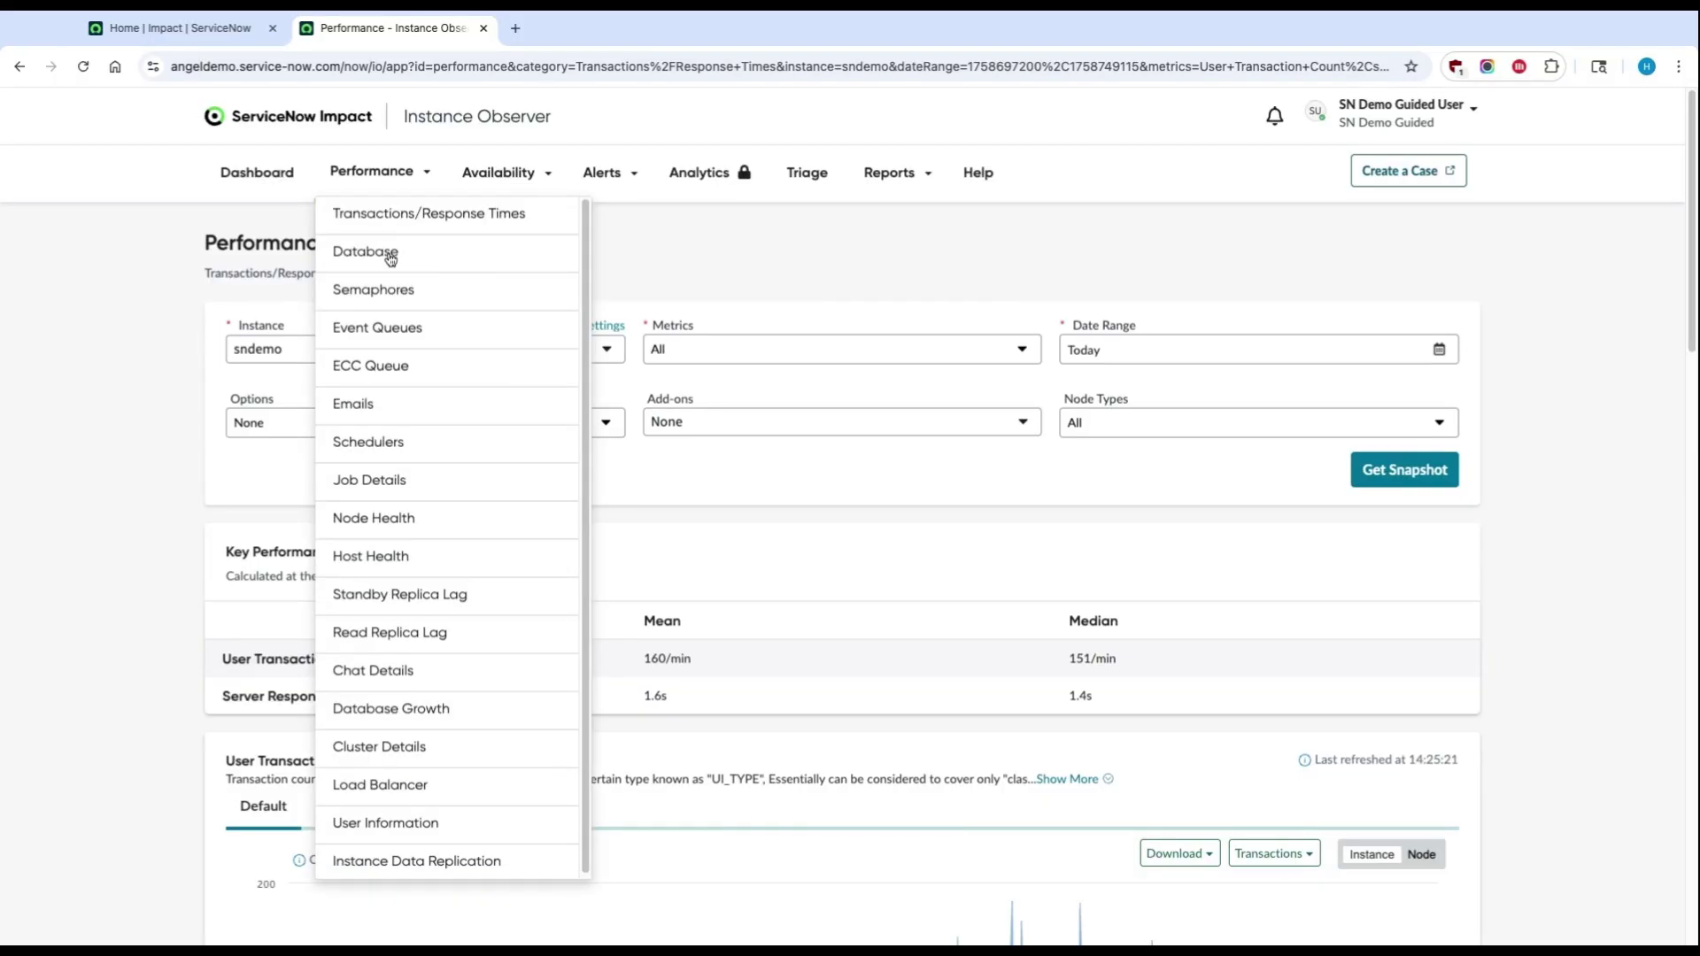
left_click(387, 251)
left_click(1440, 350)
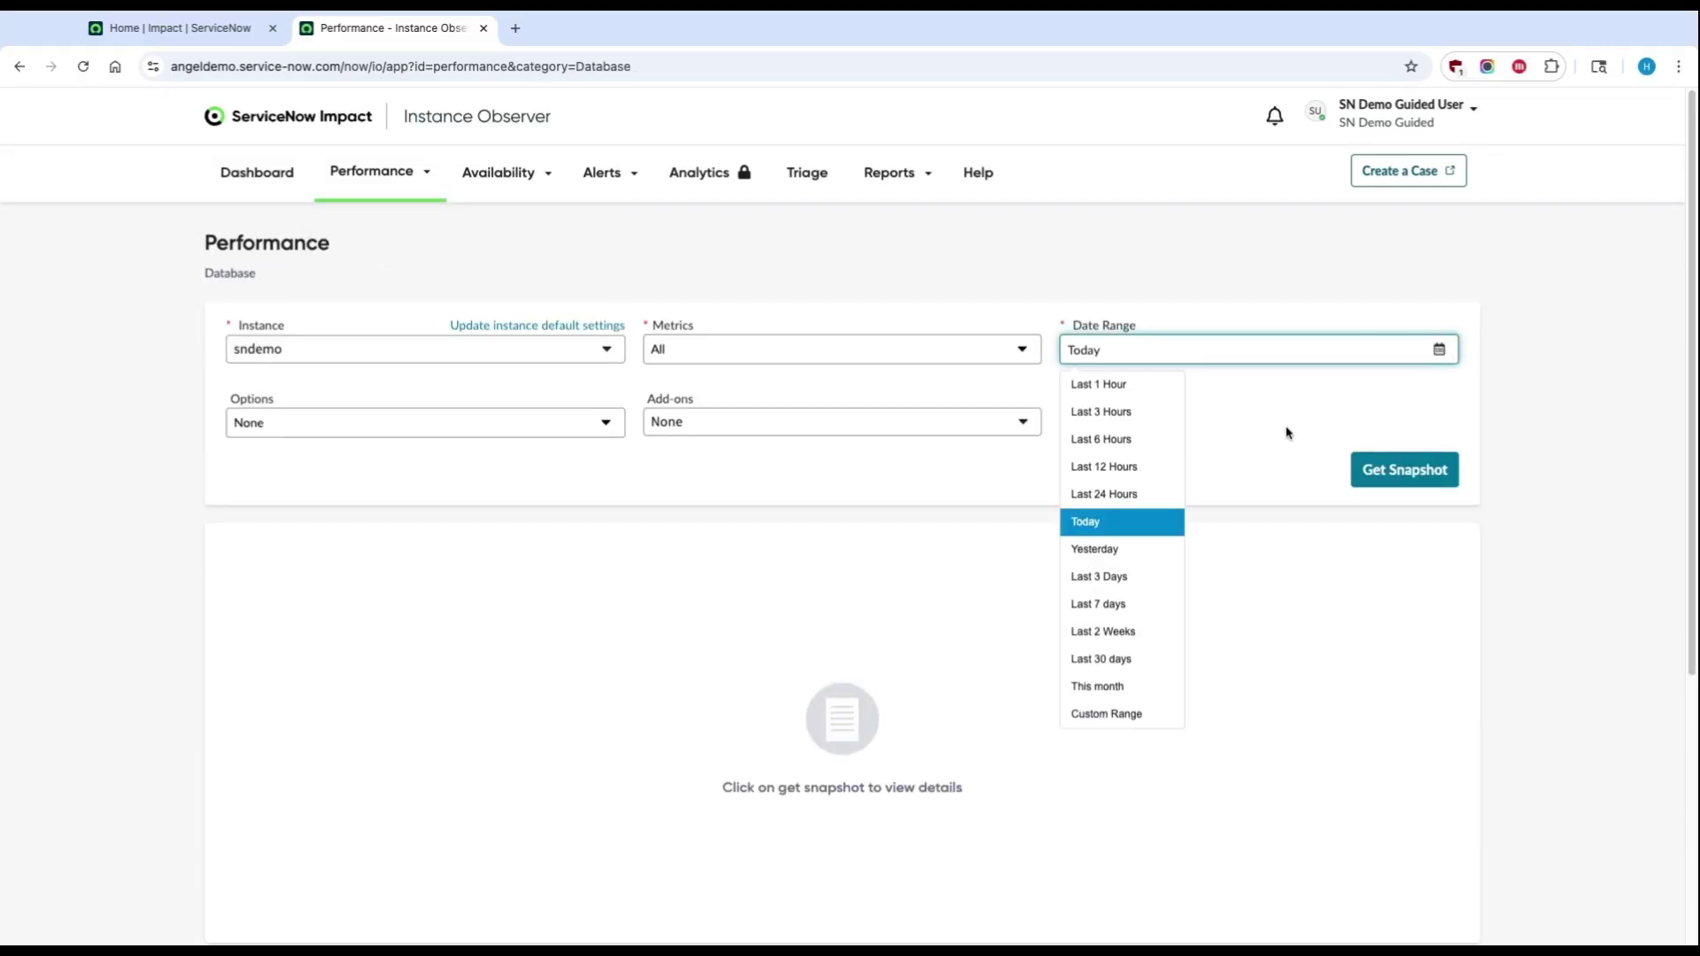
left_click(1115, 469)
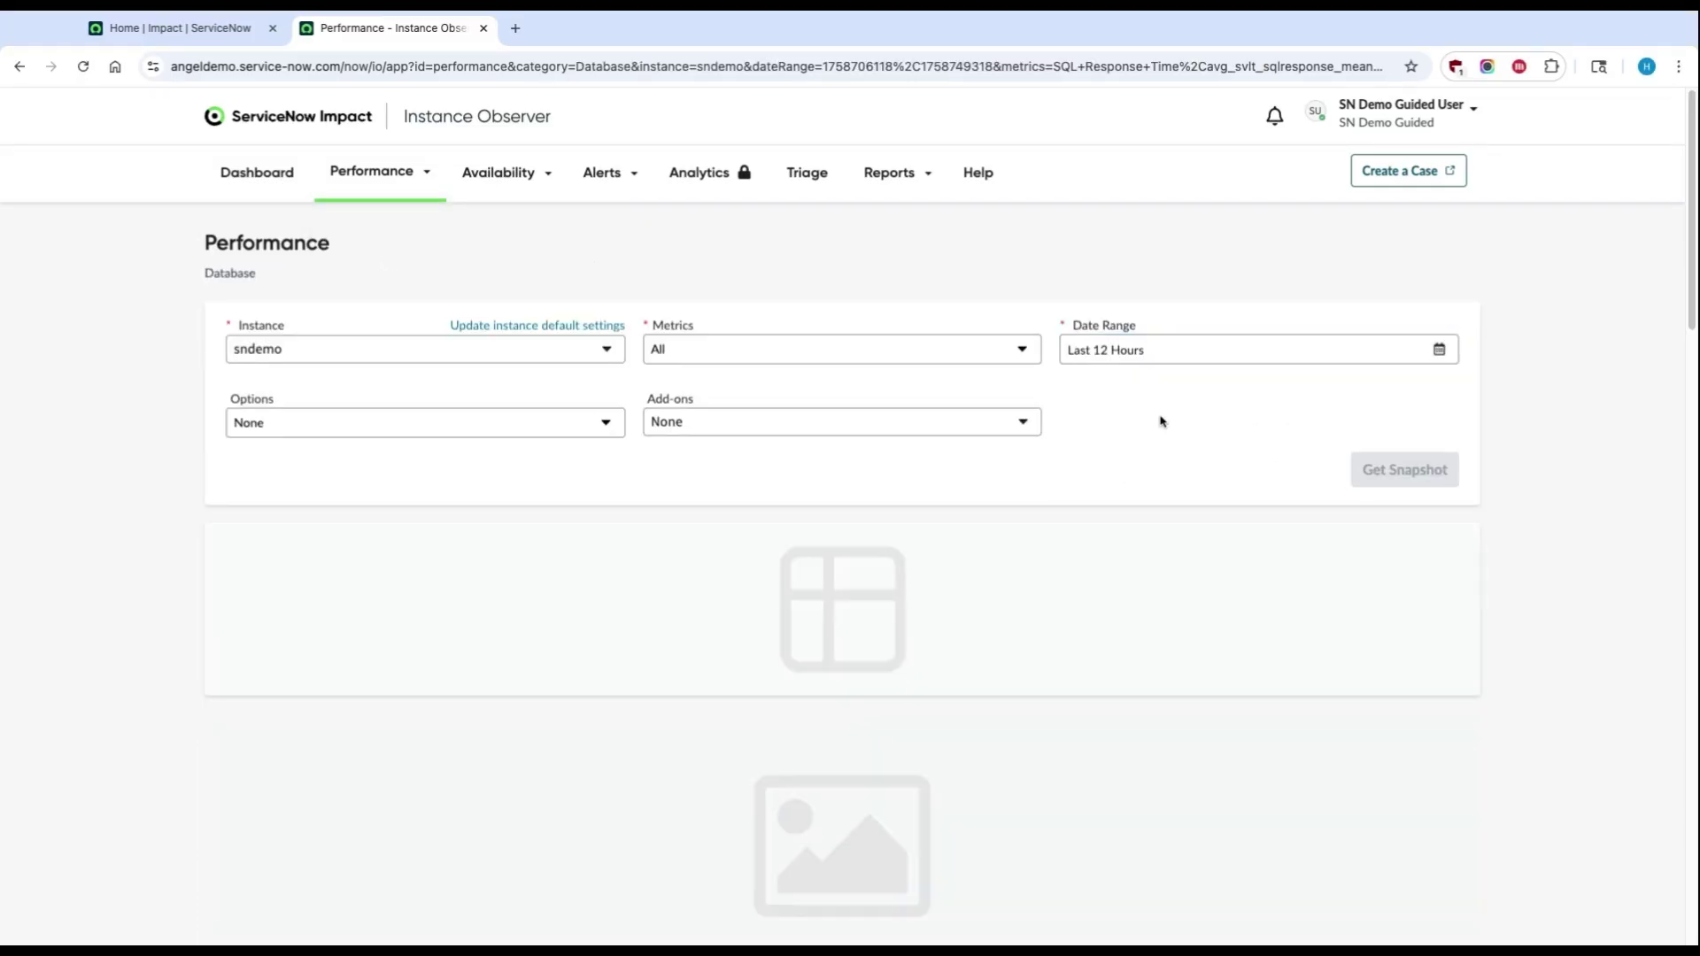
- Select the SQL Response Time spike at Sep 24, 10:58 and view its jobs
scroll(651, 518, "down", 4)
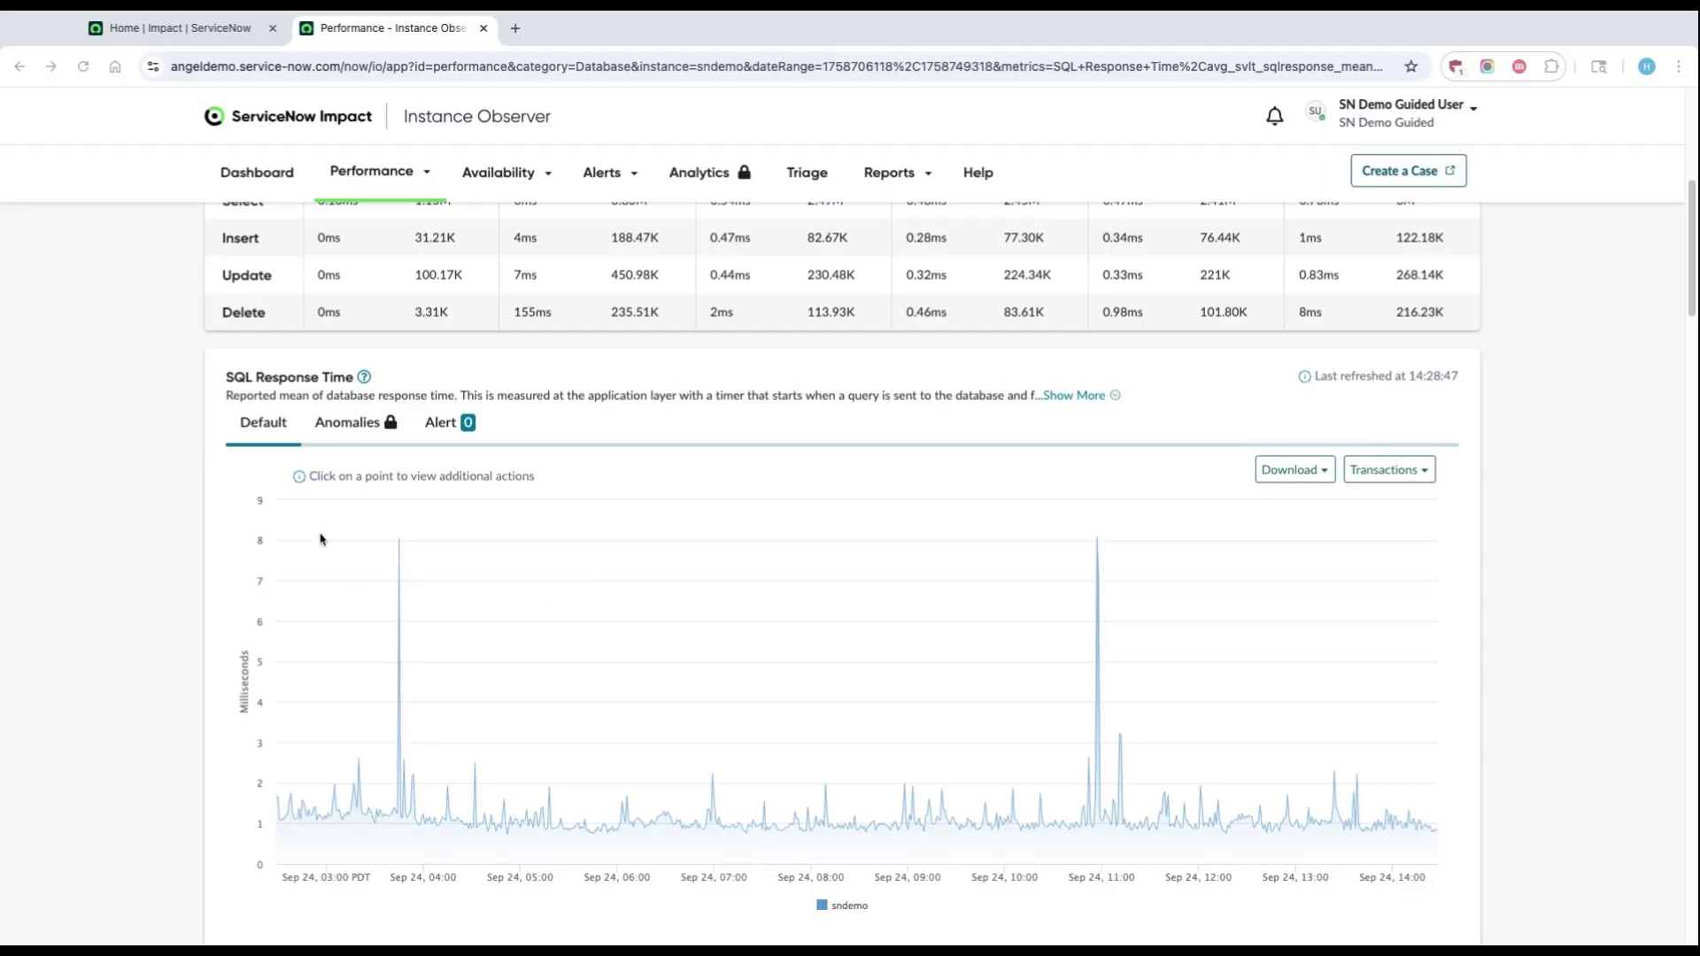
left_click(1099, 577)
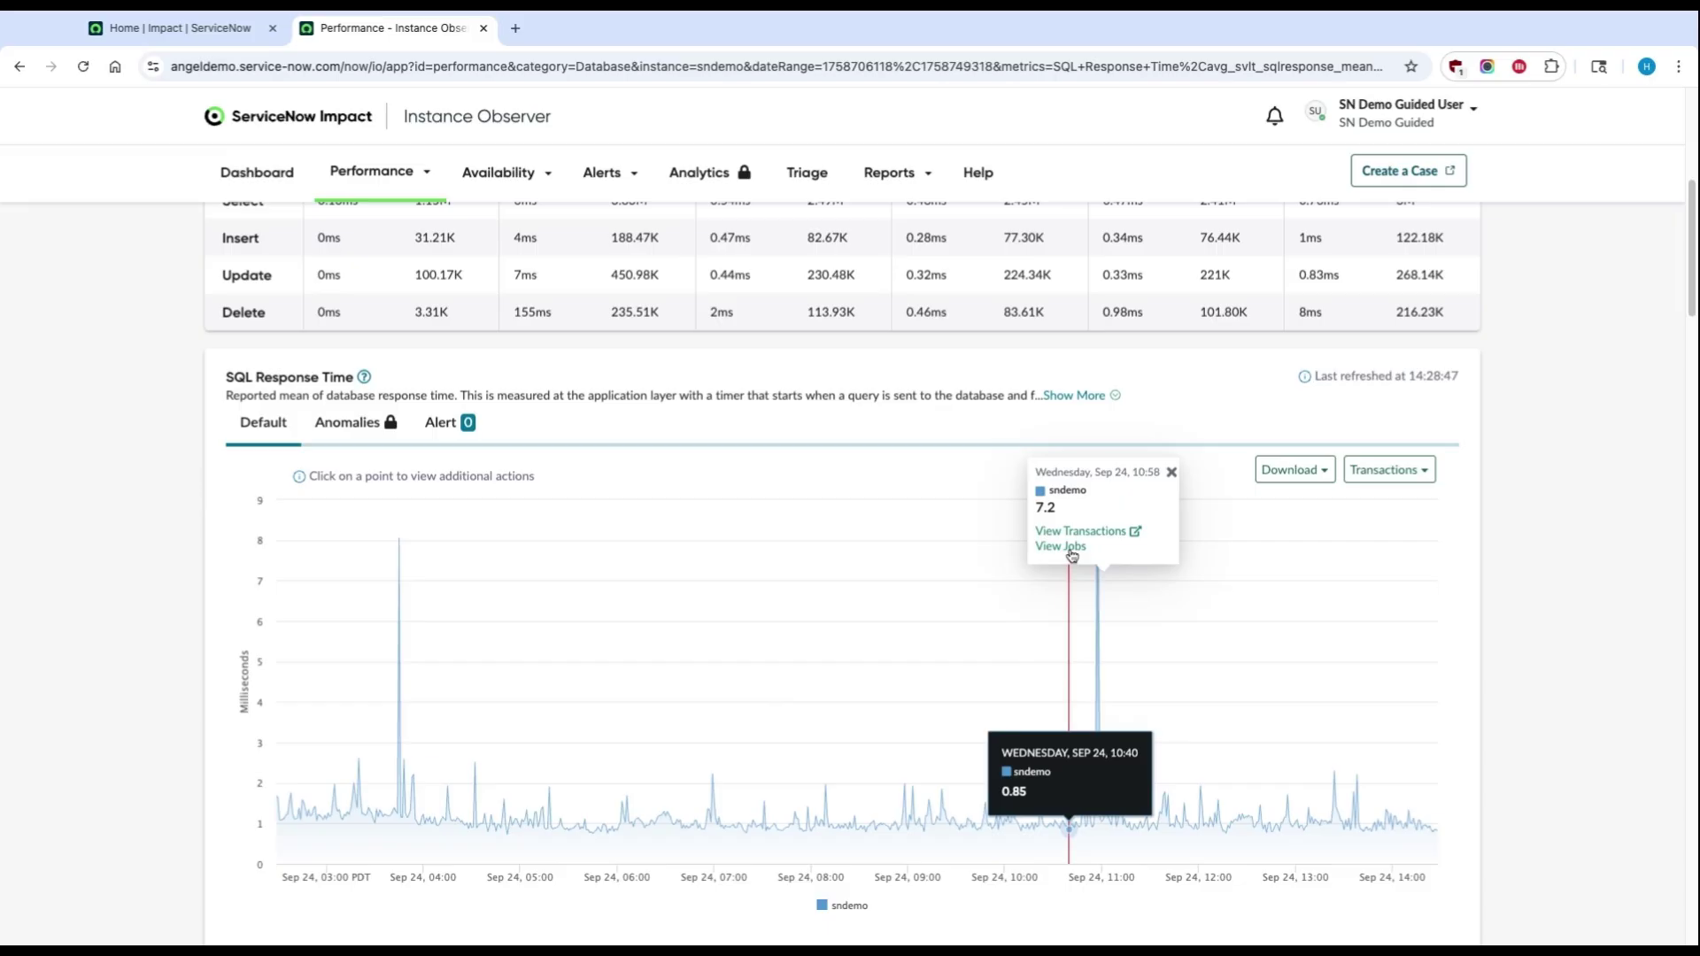
left_click(1070, 551)
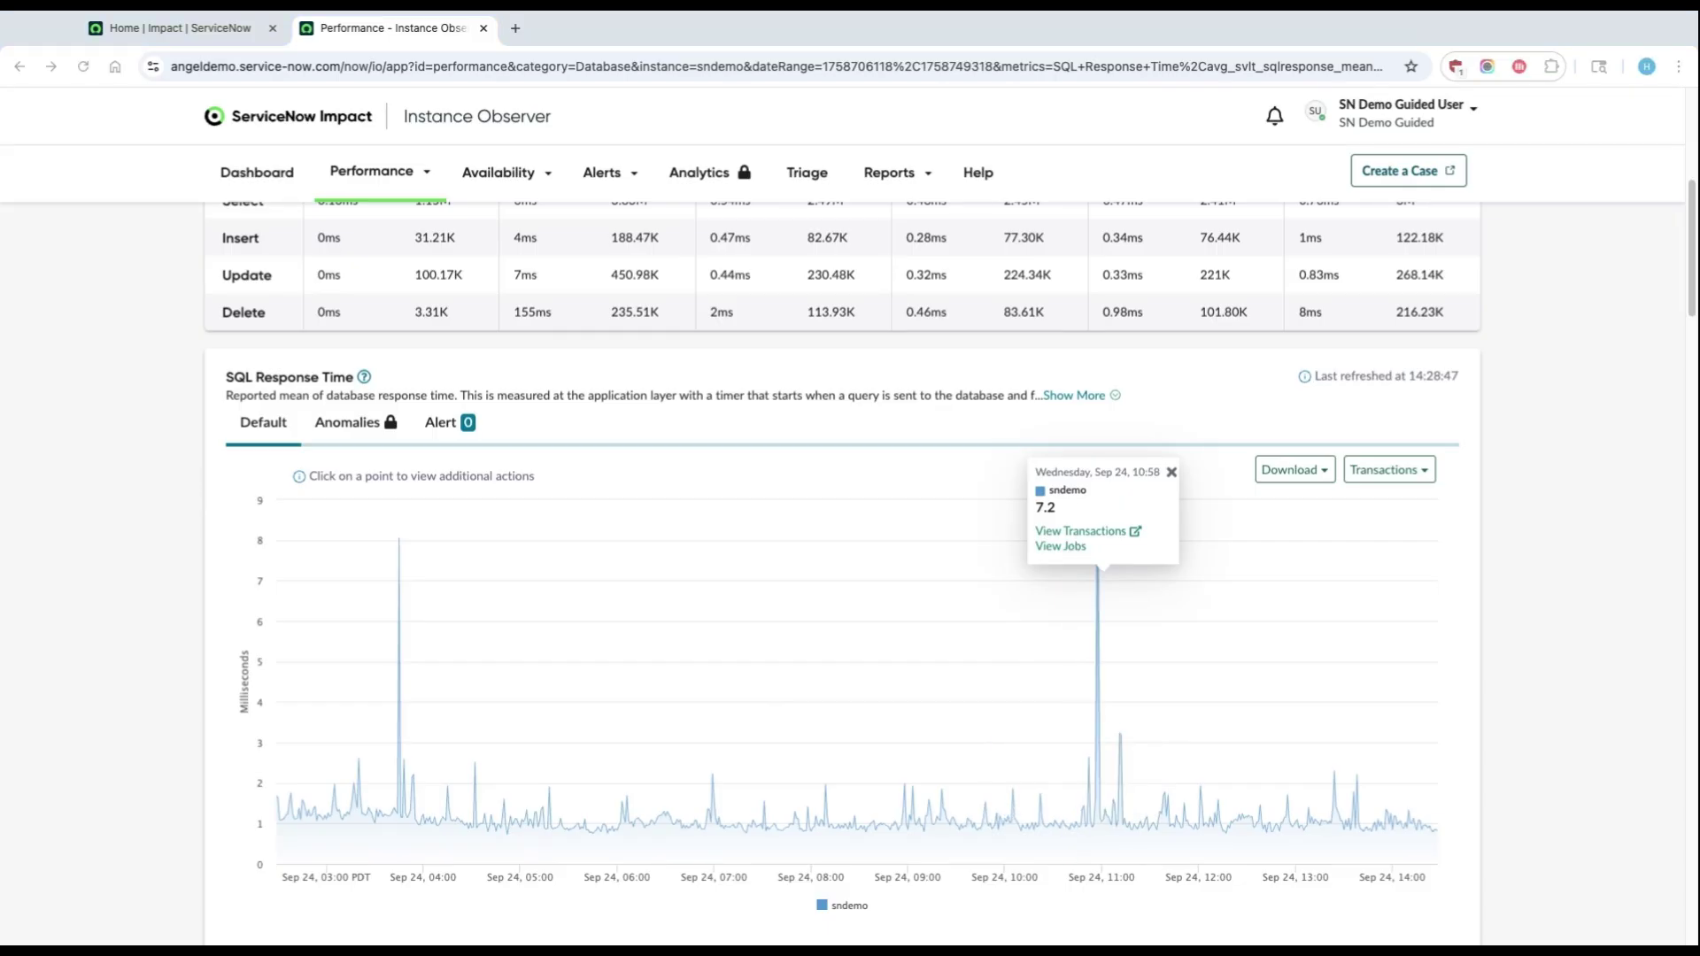